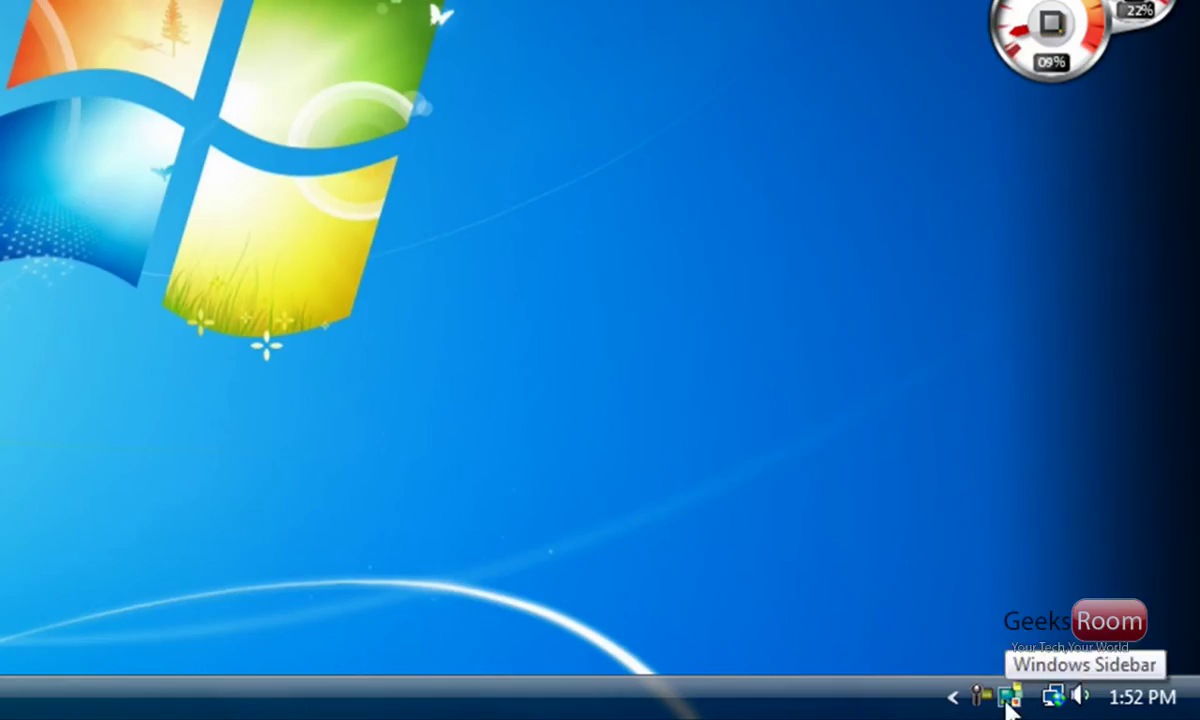
Untick 'Start Sidebar when Windows starts' in Sidebar Properties, then dismiss the Sidebar menu
{"action": "right_click", "coordinate": [1084, 706]}
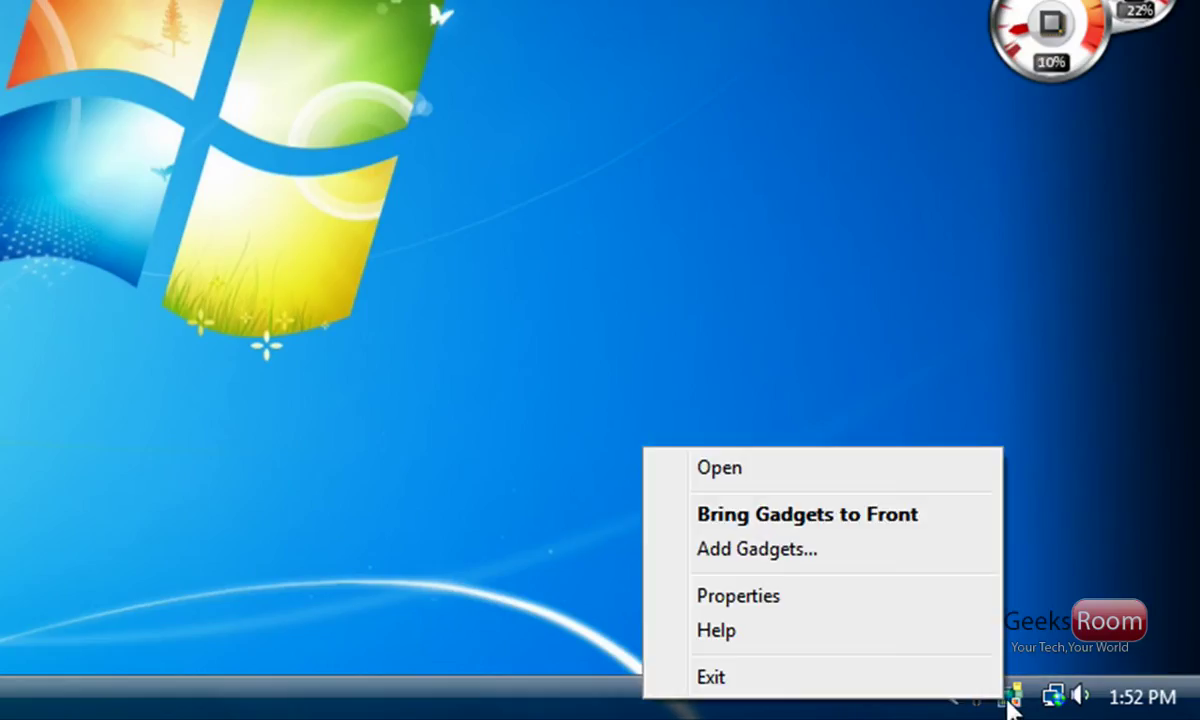
{"action": "left_click", "coordinate": [895, 603]}
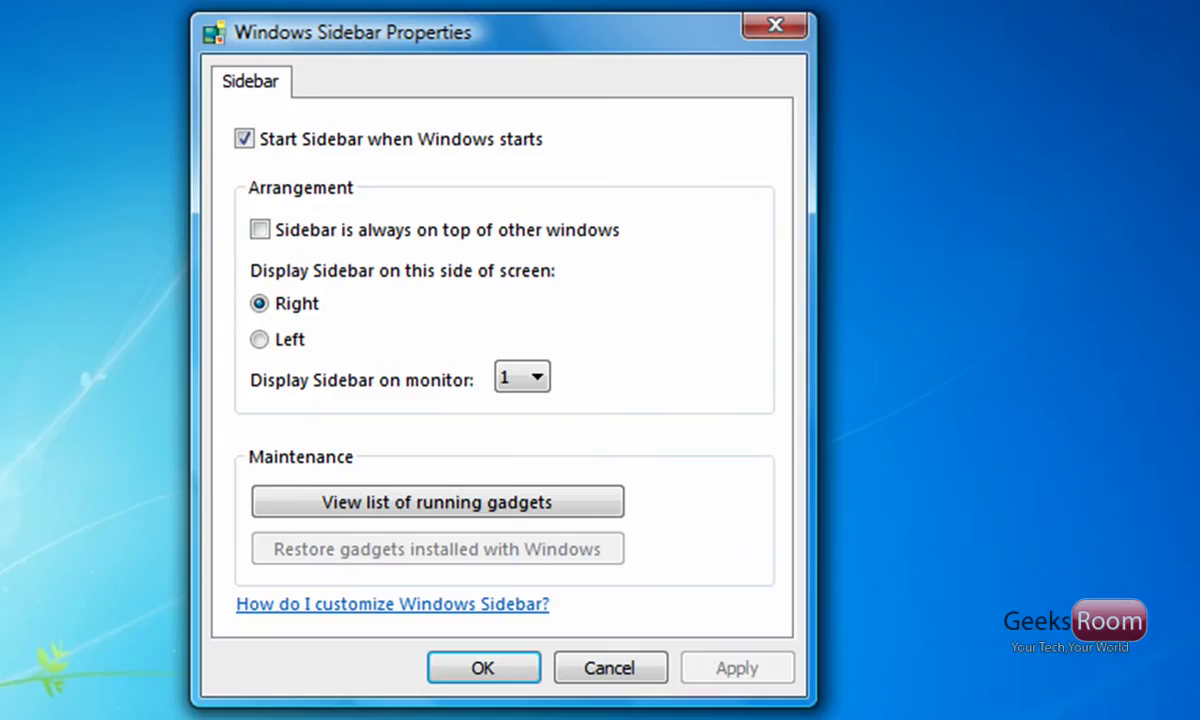
{"action": "left_click", "coordinate": [245, 145]}
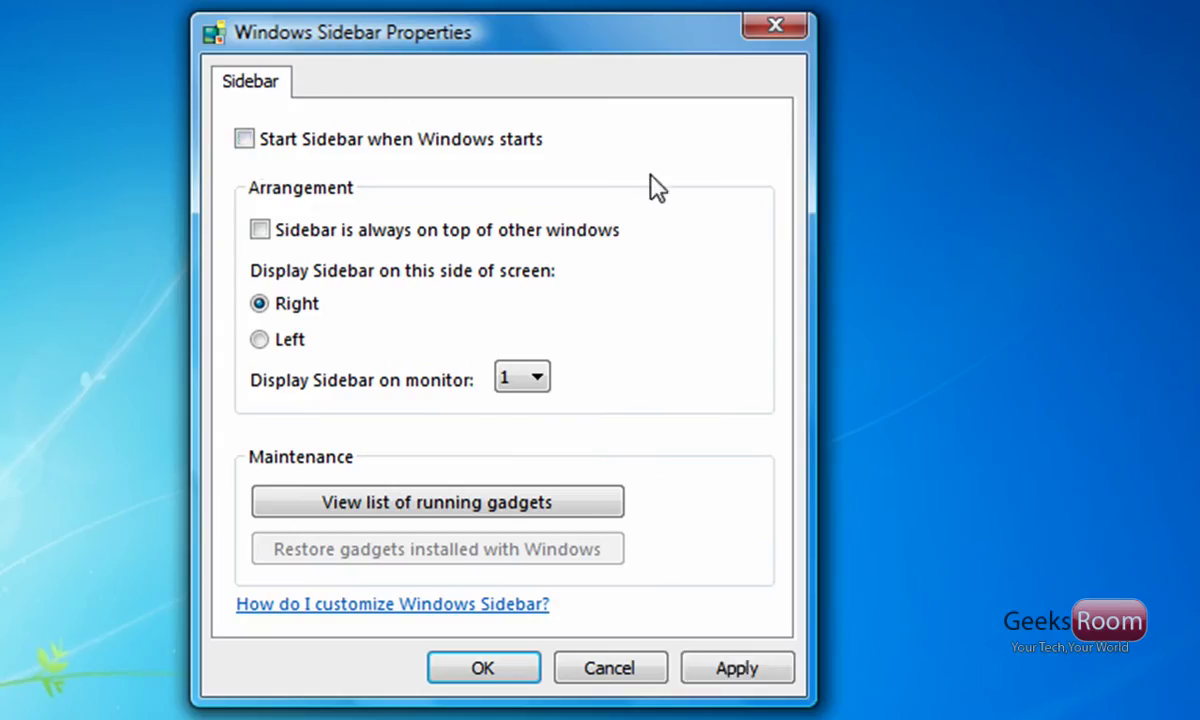
{"action": "left_click", "coordinate": [641, 670]}
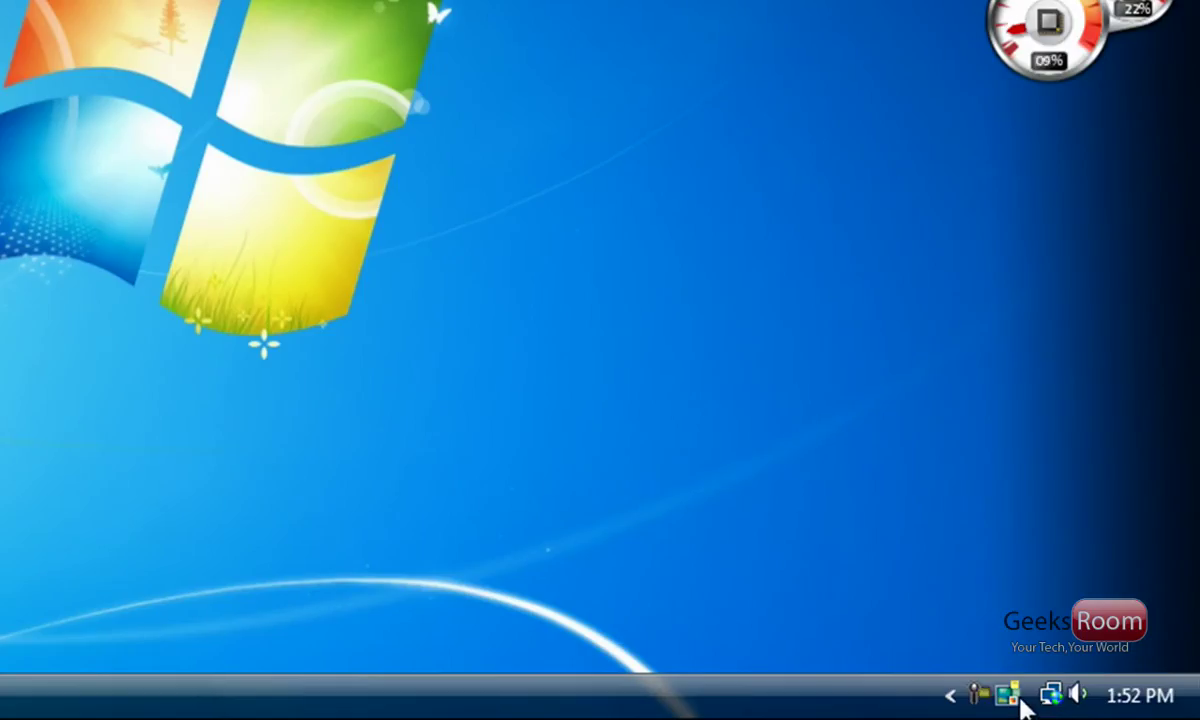
{"action": "right_click", "coordinate": [1012, 698]}
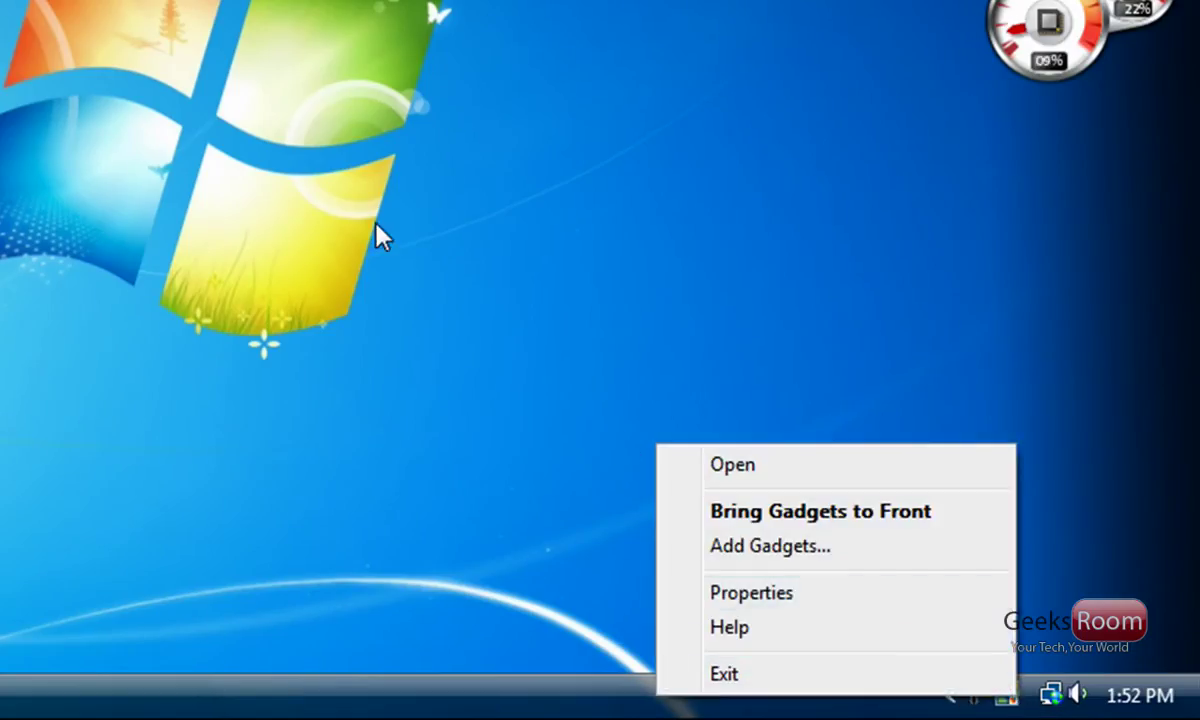
{"action": "left_click", "coordinate": [686, 477]}
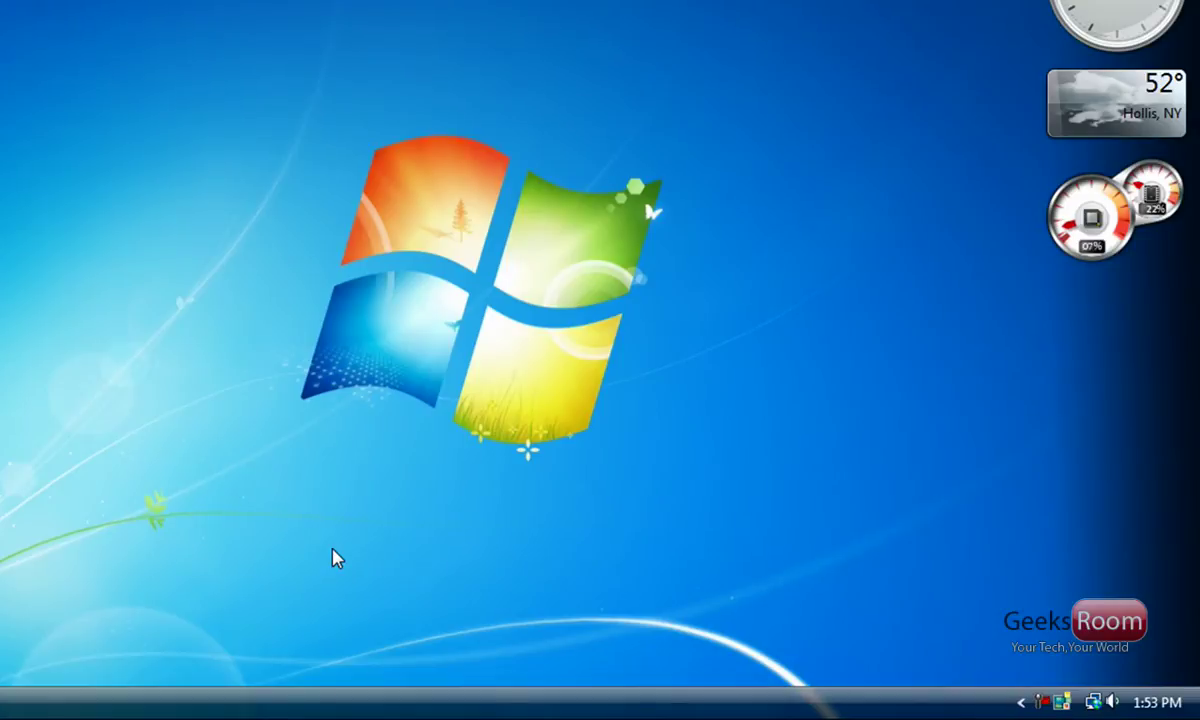
Open Window Color and Appearance from Personalize and preview the Graphite and Red colours
{"action": "right_click", "coordinate": [335, 558]}
{"action": "left_click", "coordinate": [351, 532]}
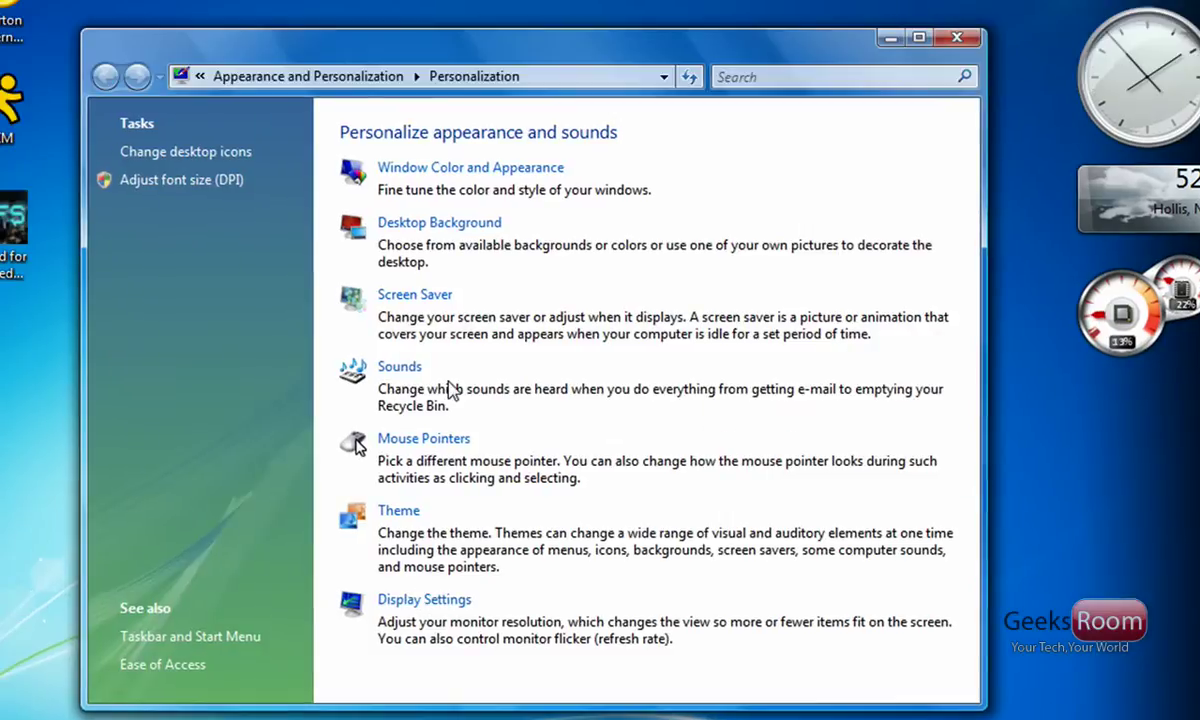
{"action": "left_click", "coordinate": [468, 167]}
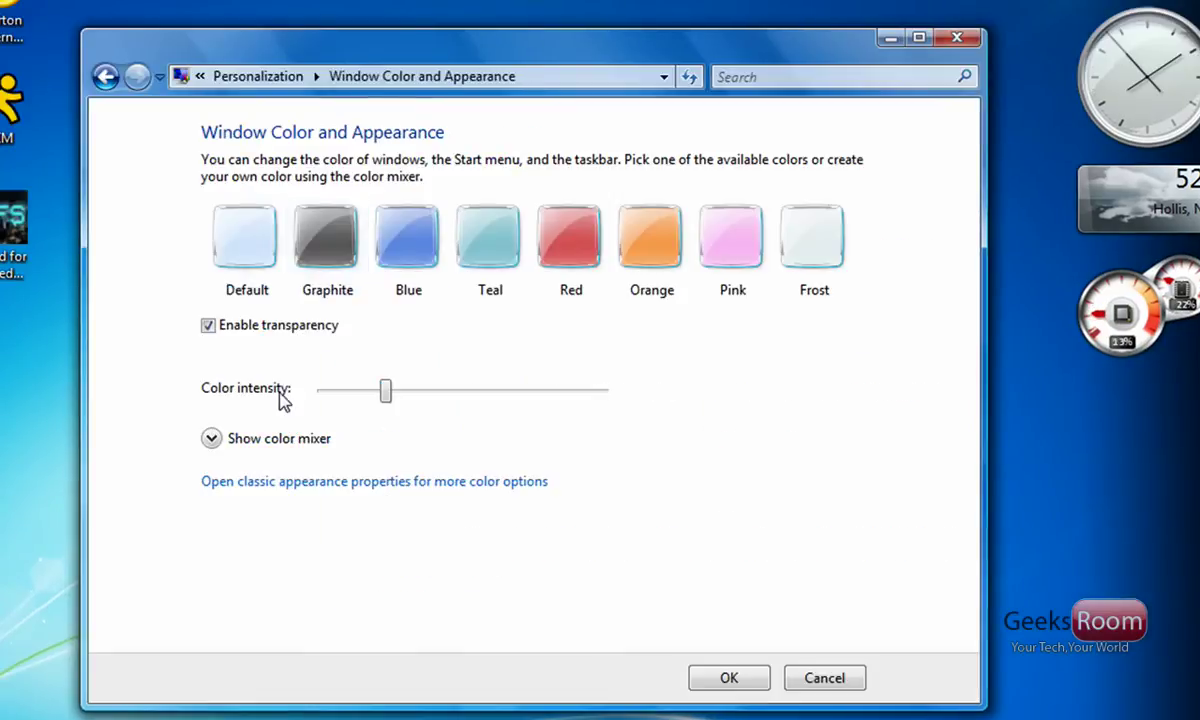
{"action": "left_click", "coordinate": [285, 240]}
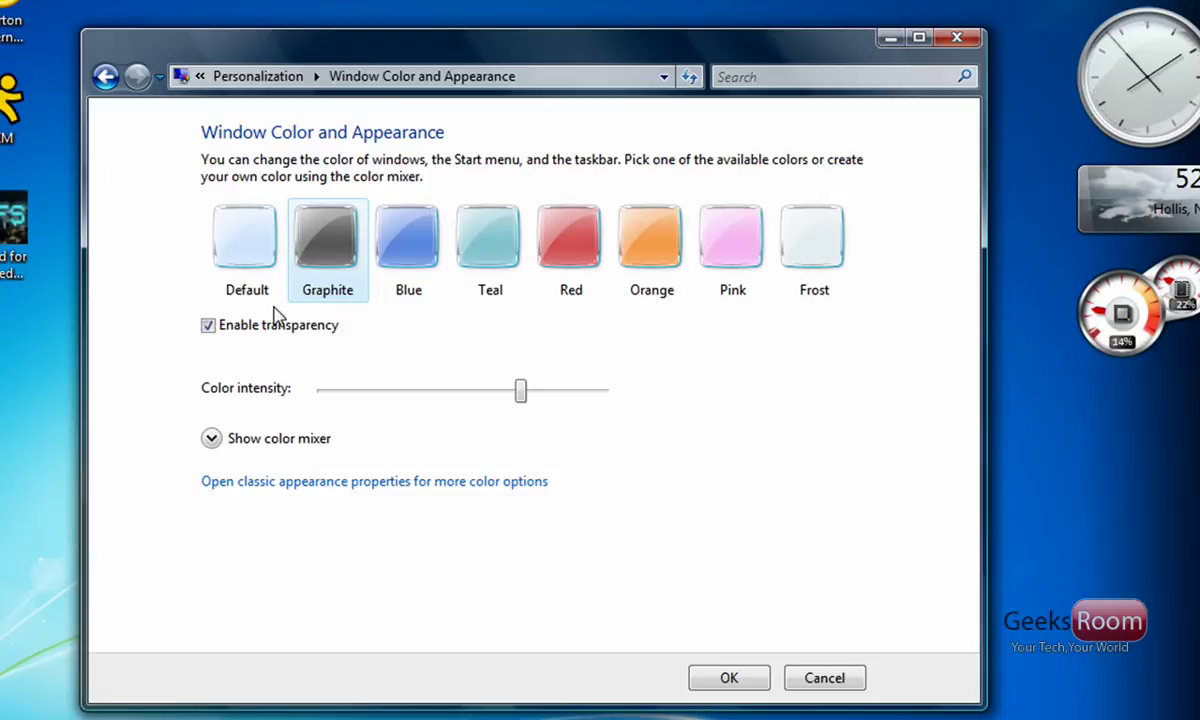
{"action": "left_click", "coordinate": [410, 280]}
{"action": "left_click", "coordinate": [466, 252]}
{"action": "left_click", "coordinate": [562, 258]}
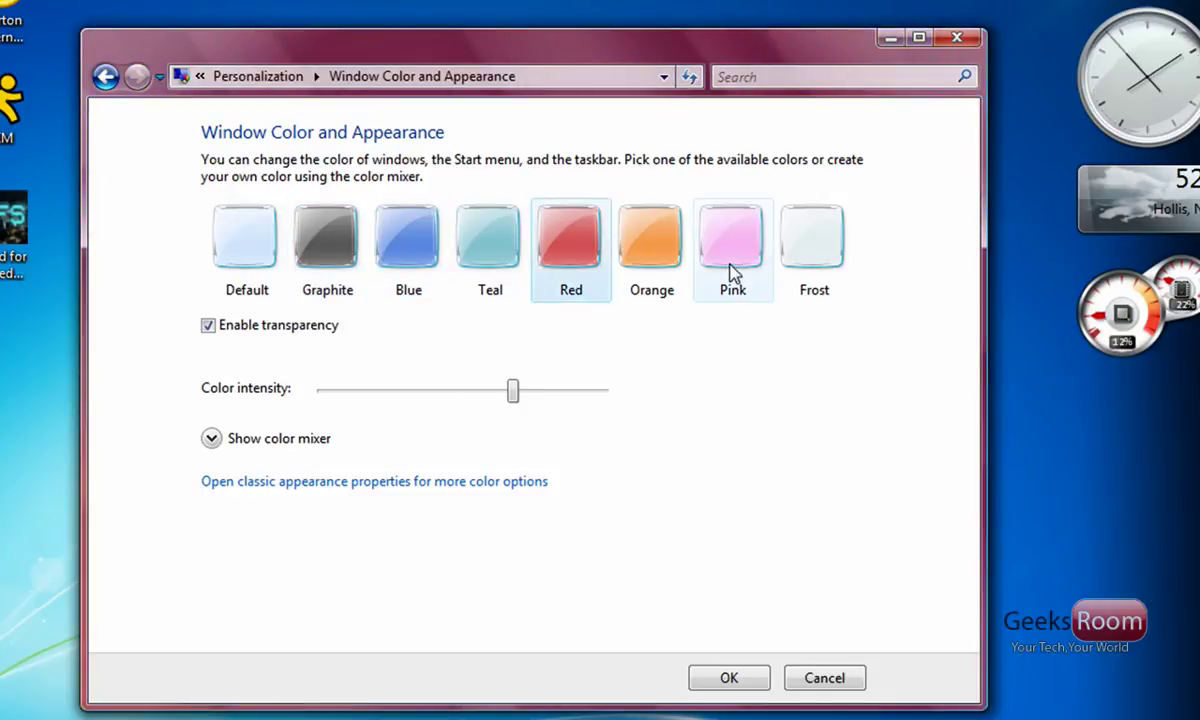
Preview Pink, Frost and Blue, then turn off transparency and settle on Graphite
{"action": "left_click", "coordinate": [733, 272]}
{"action": "left_click", "coordinate": [818, 262]}
{"action": "left_click", "coordinate": [396, 262]}
{"action": "left_click", "coordinate": [333, 268]}
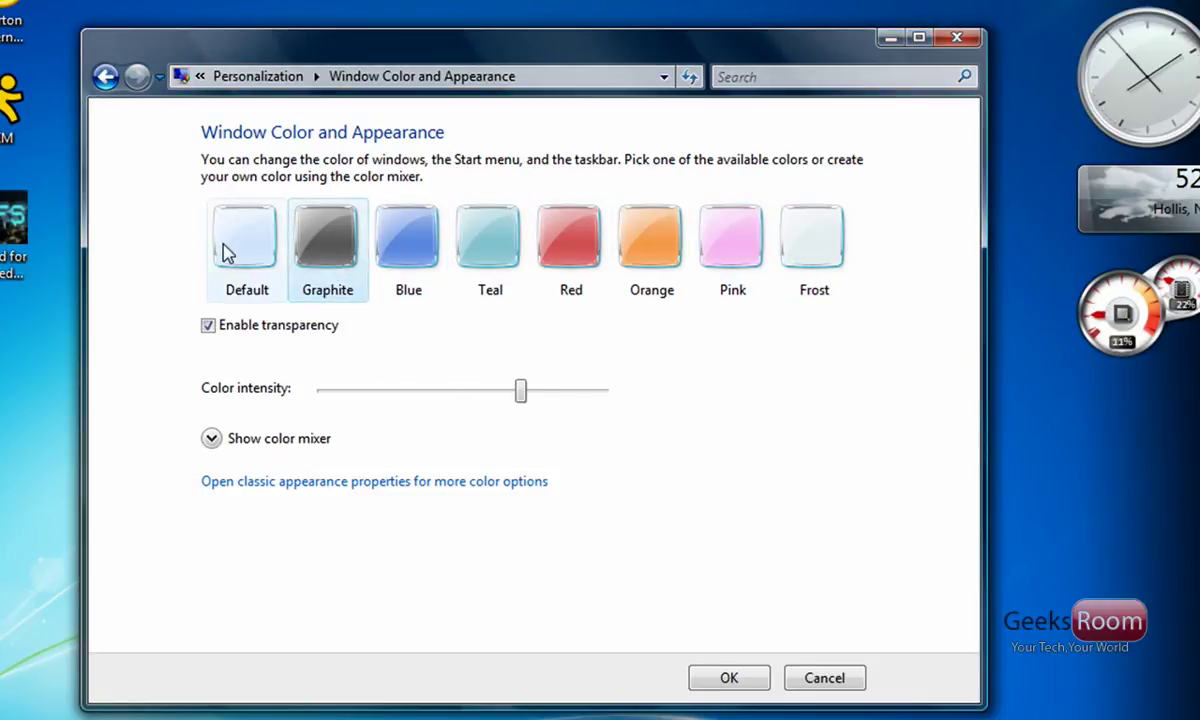
{"action": "left_click", "coordinate": [257, 228]}
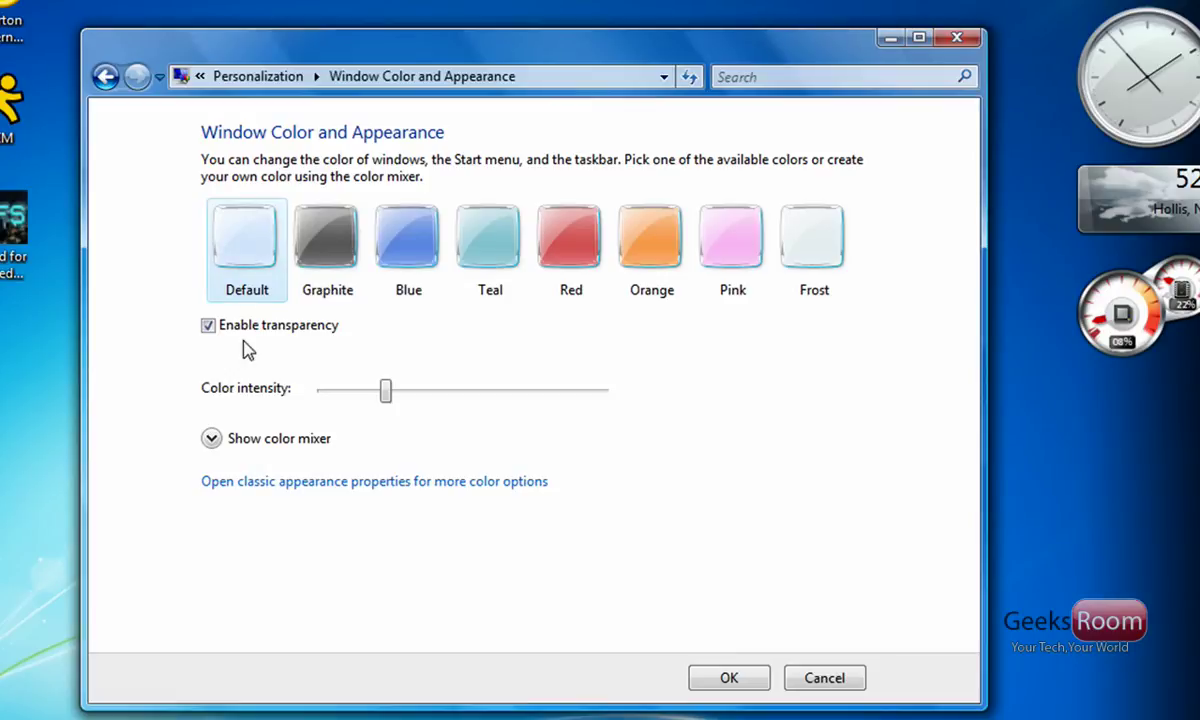
{"action": "left_click", "coordinate": [211, 326]}
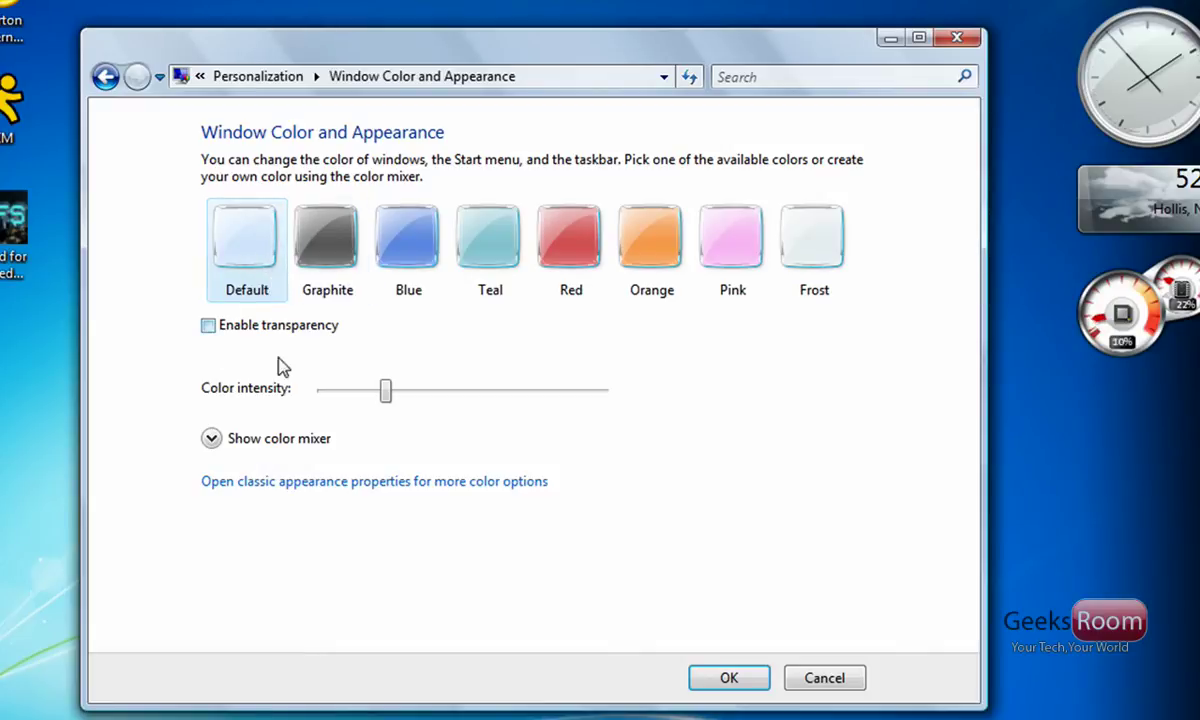
{"action": "left_click", "coordinate": [322, 288]}
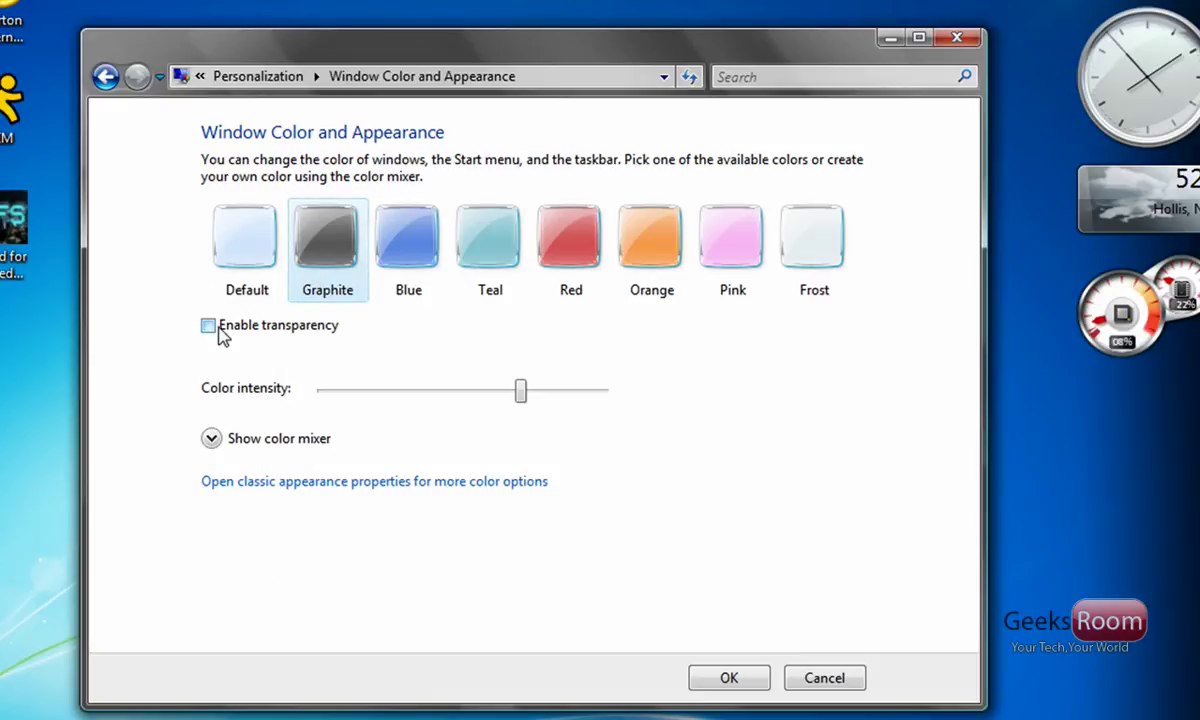
Max out colour intensity in the mixer, then restore Default colour with transparency enabled
{"action": "left_click", "coordinate": [226, 440]}
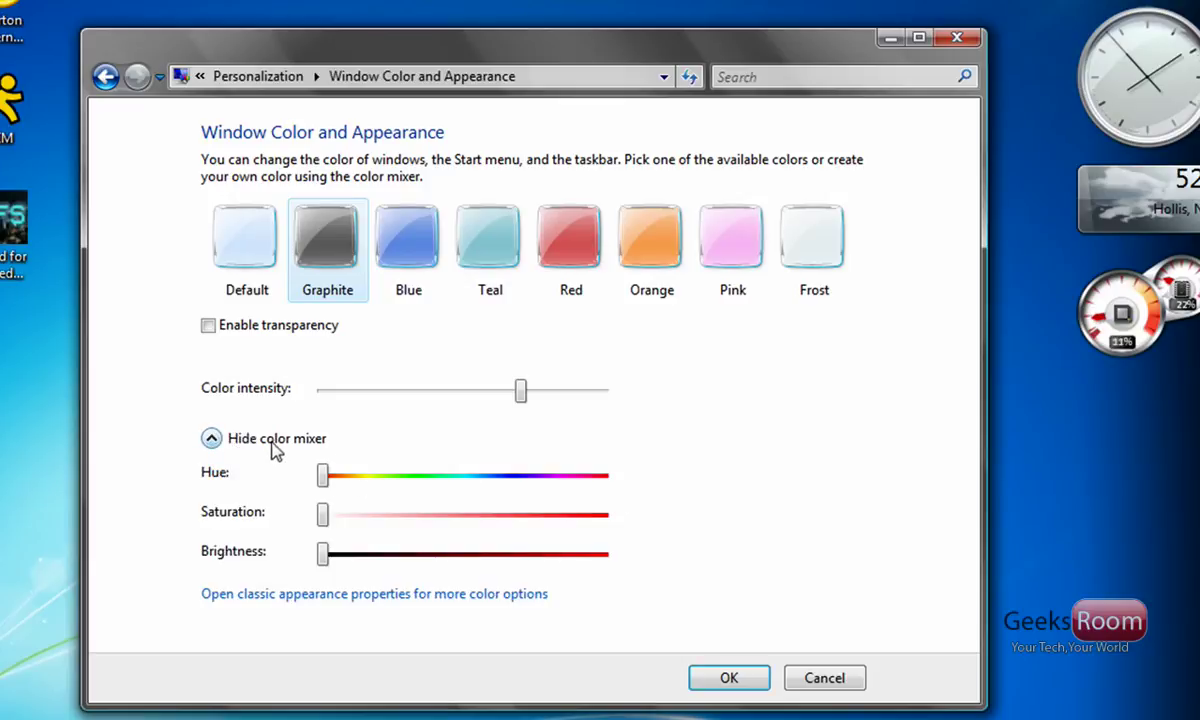
{"action": "left_click_drag", "start_coordinate": [521, 392], "coordinate": [603, 392]}
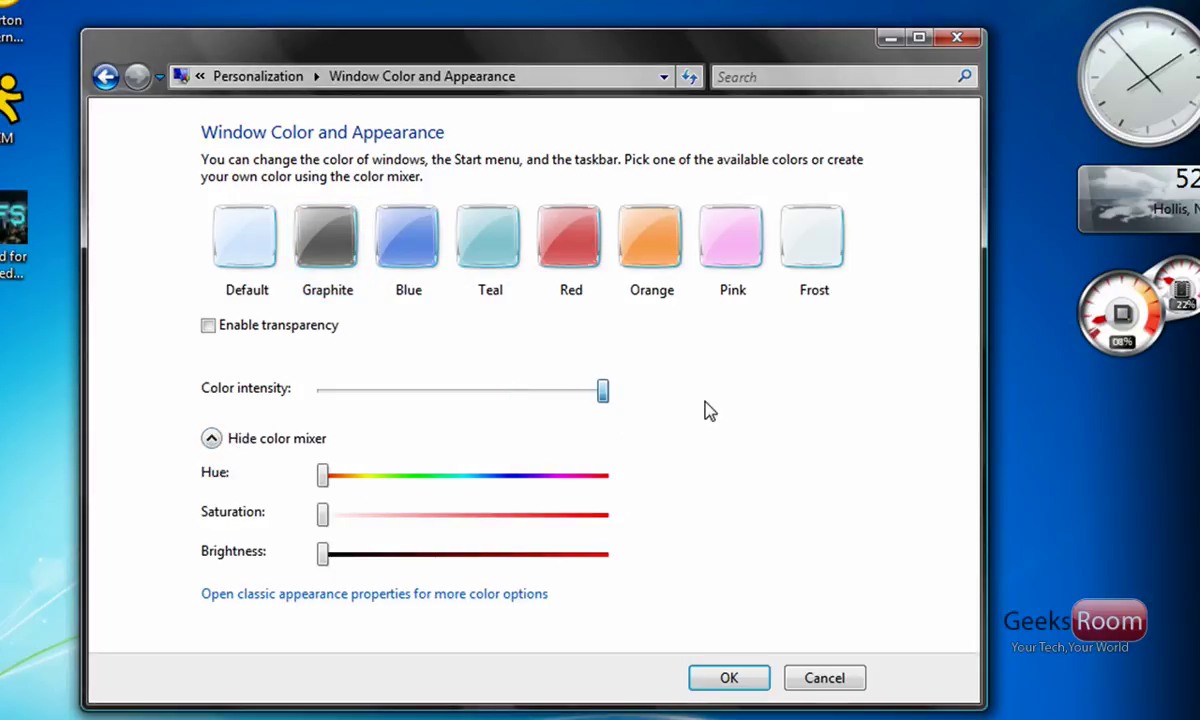
{"action": "left_click", "coordinate": [247, 275]}
{"action": "left_click", "coordinate": [224, 326]}
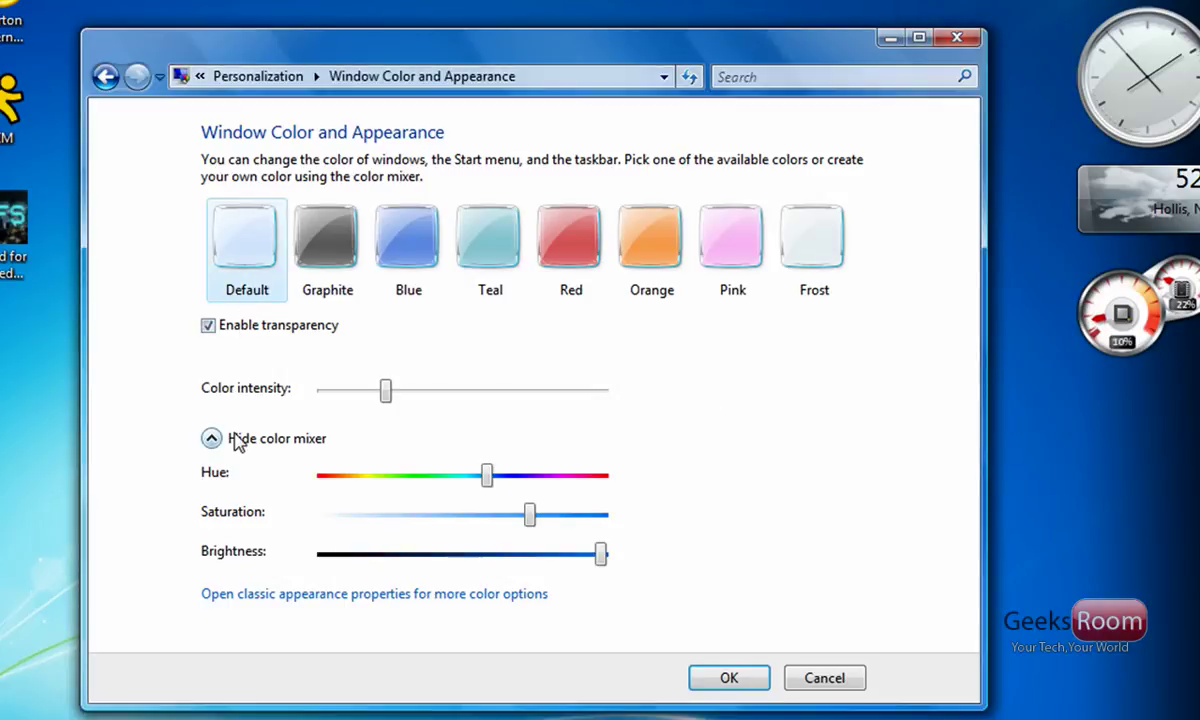
{"action": "left_click", "coordinate": [232, 436]}
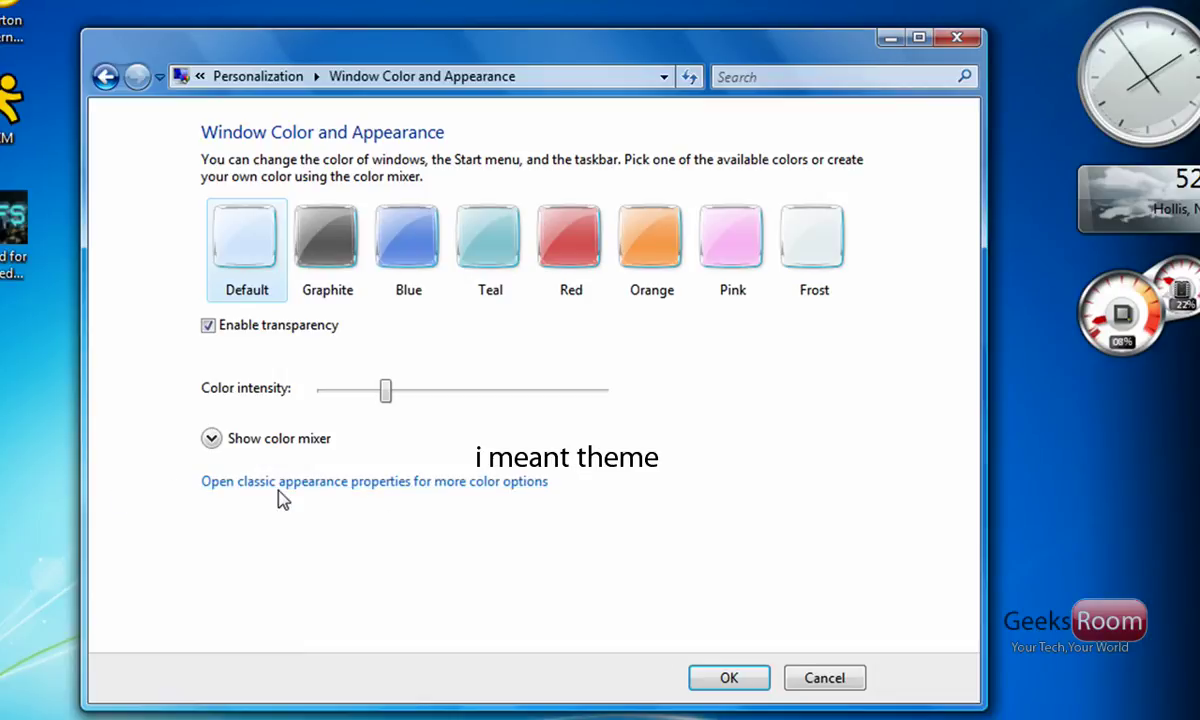
Apply the Windows Vista Basic, then Windows Classic, then Windows Aero schemes, and confirm with OK
{"action": "left_click", "coordinate": [318, 483]}
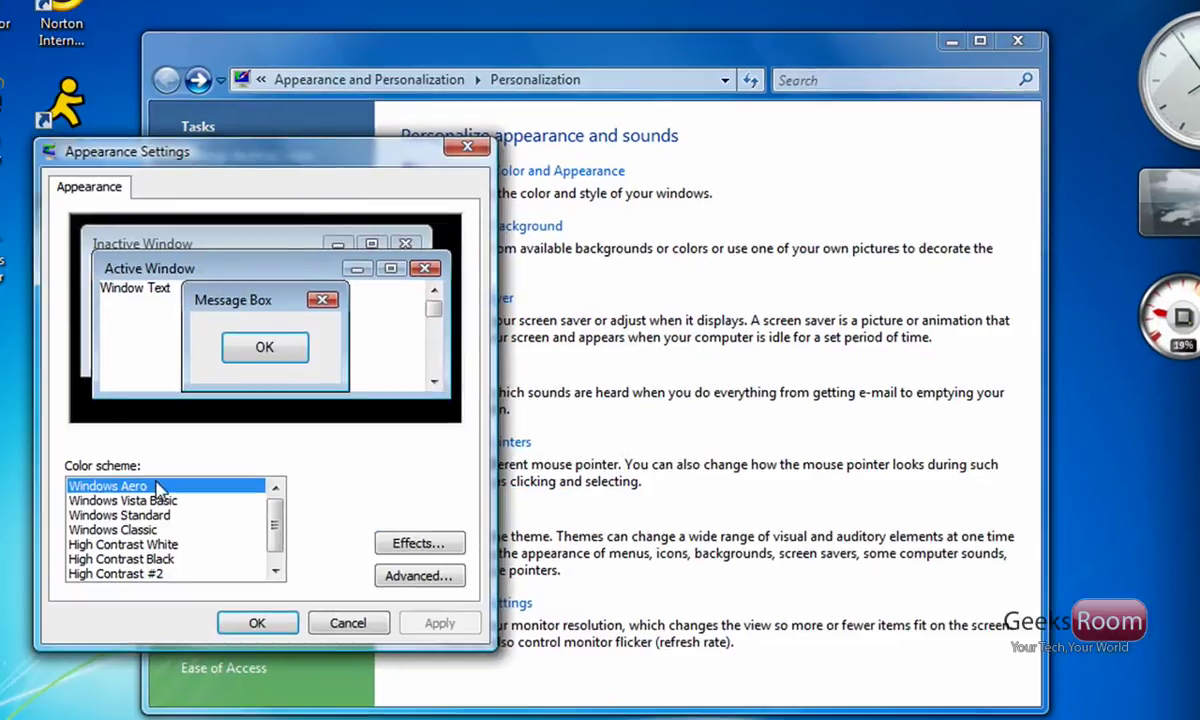
{"action": "left_click", "coordinate": [65, 497]}
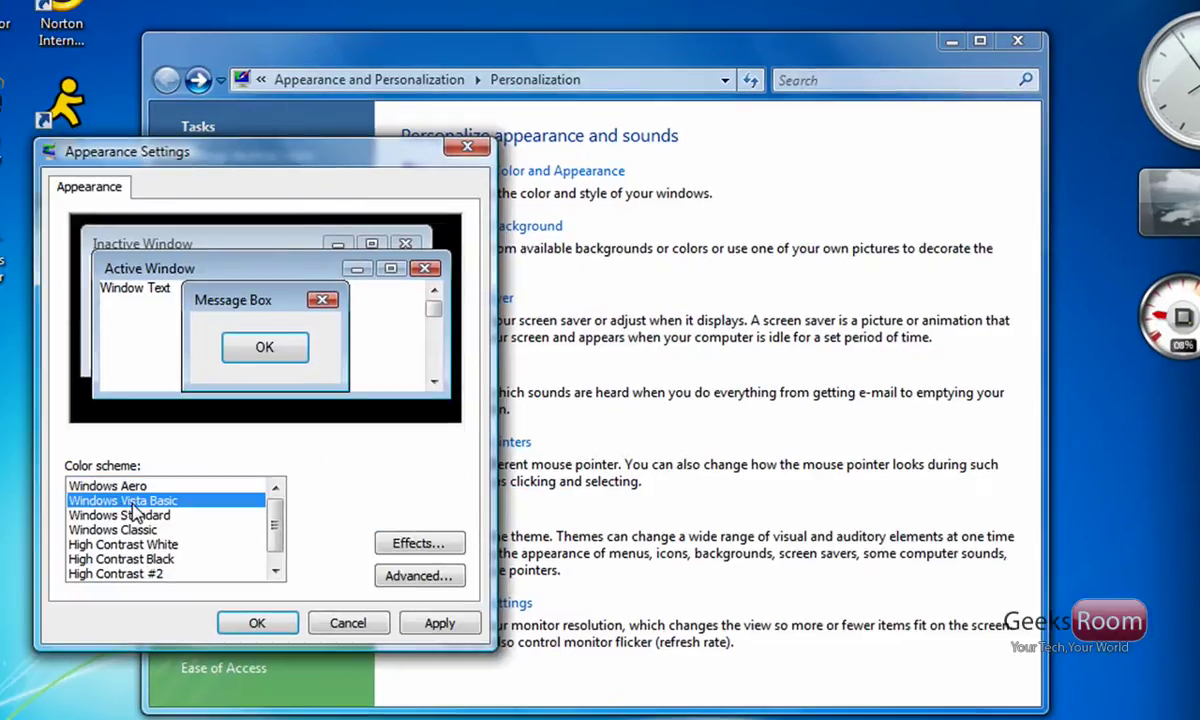
{"action": "left_click", "coordinate": [440, 623]}
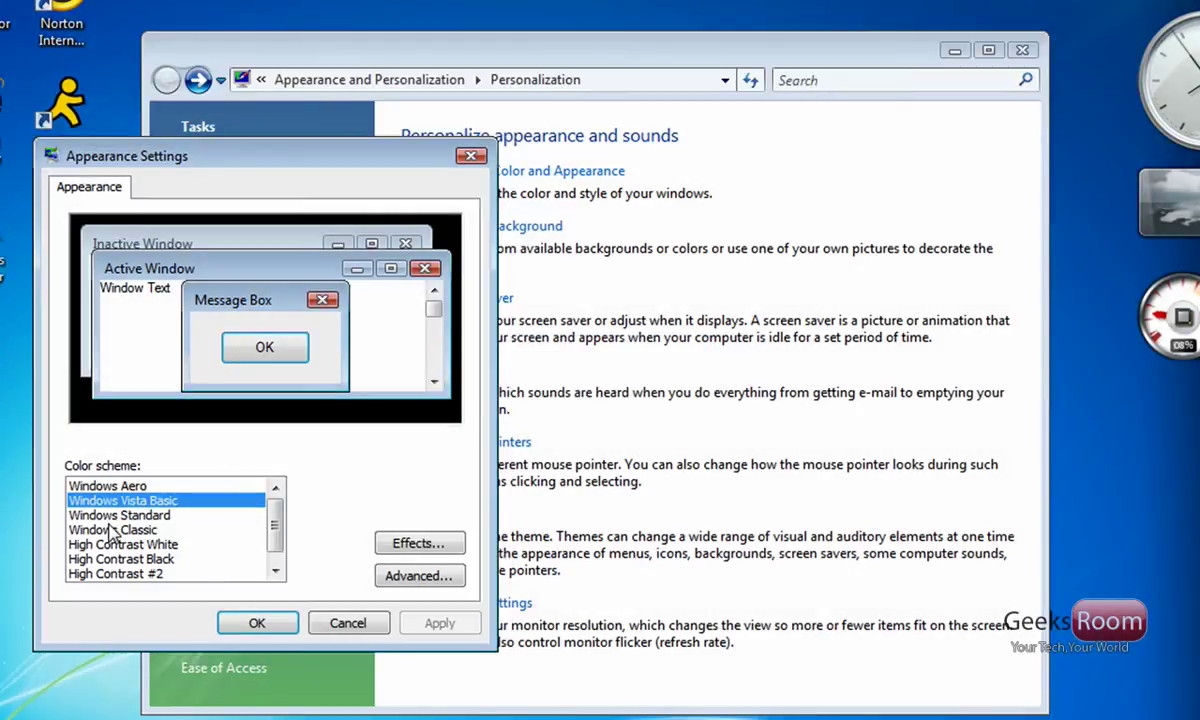
{"action": "left_click", "coordinate": [113, 530]}
{"action": "left_click", "coordinate": [440, 622]}
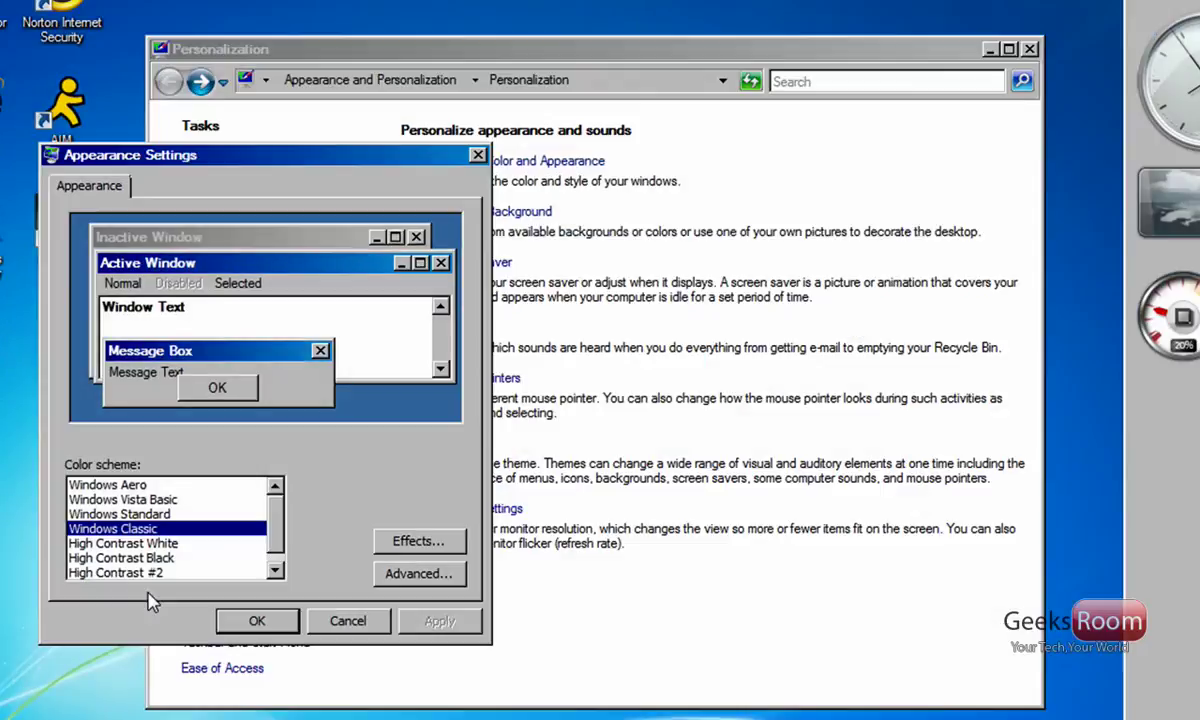
{"action": "left_click", "coordinate": [135, 485]}
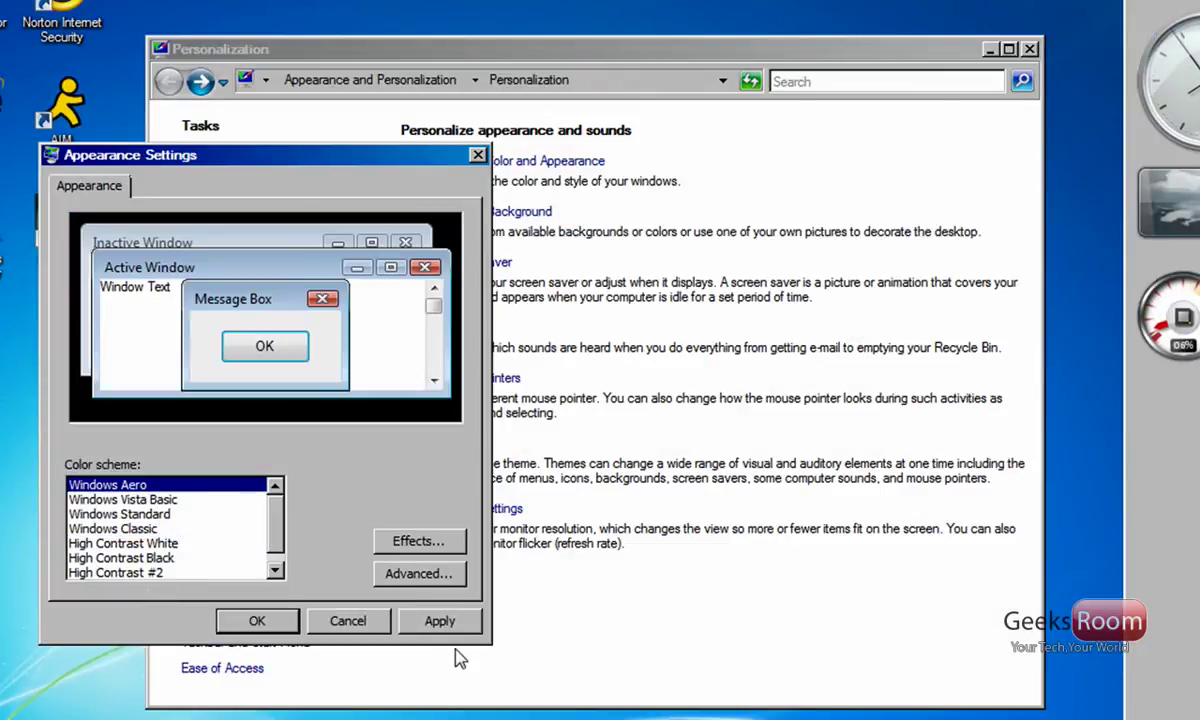
{"action": "left_click", "coordinate": [445, 622]}
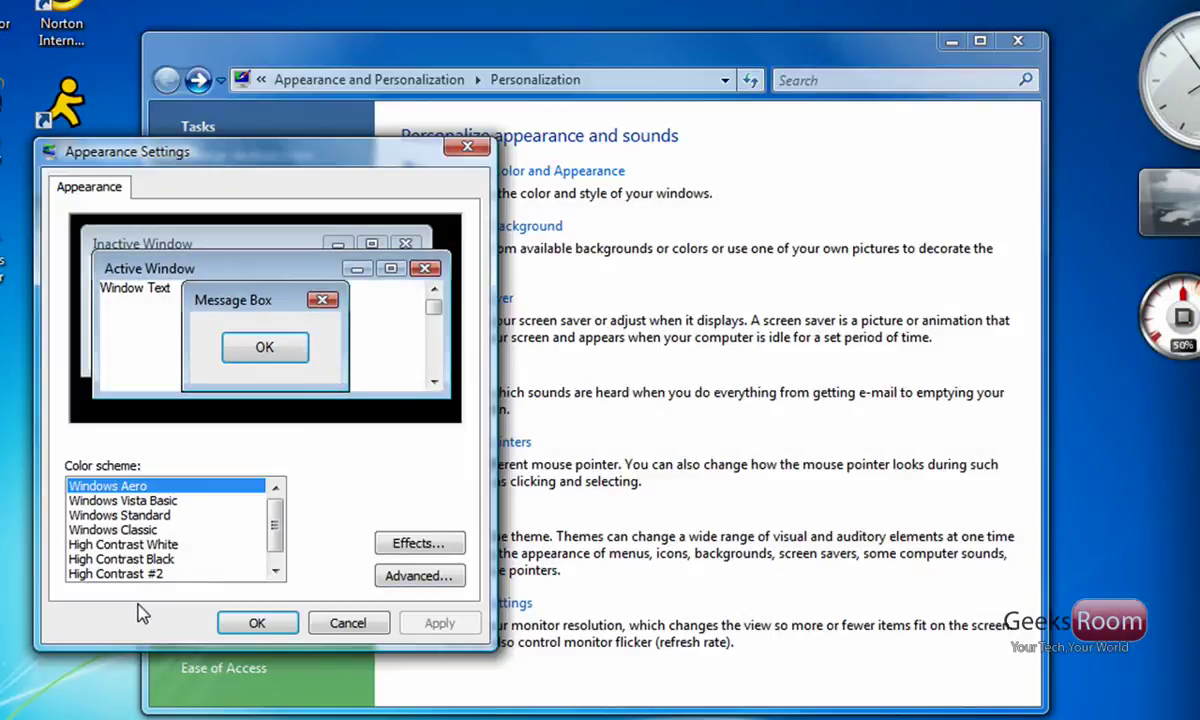
{"action": "left_click", "coordinate": [245, 622]}
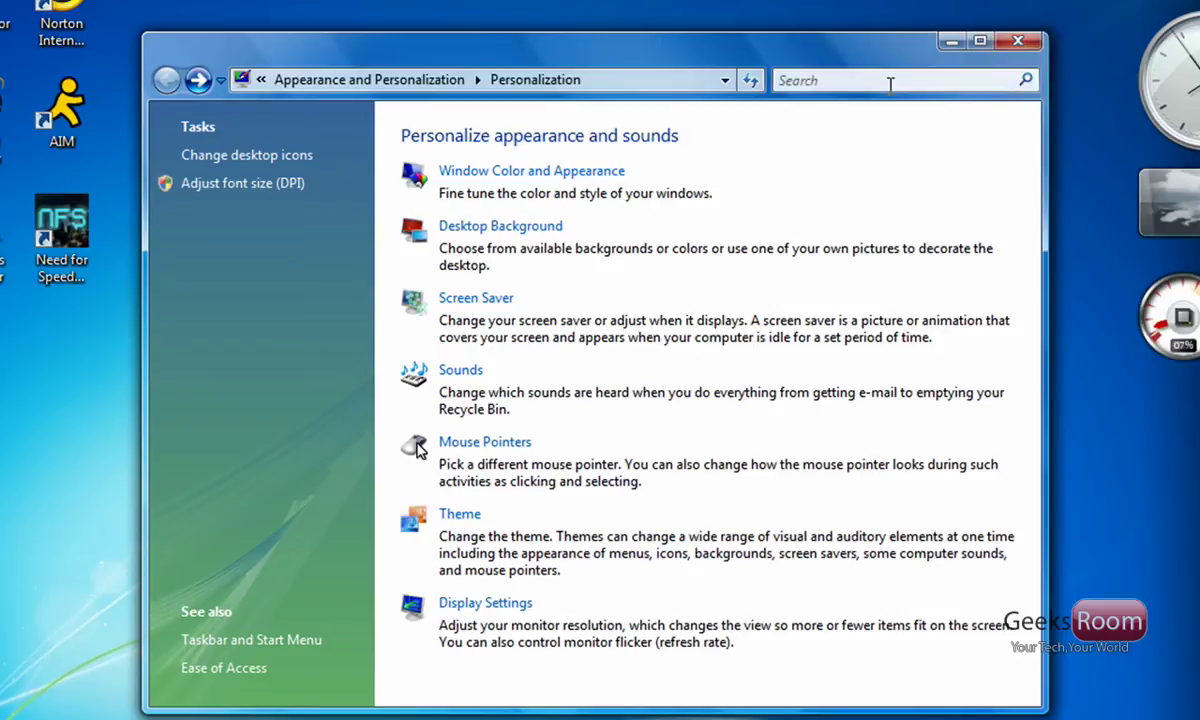
Close Personalization and open Performance Options via Computer Properties and Advanced system settings
{"action": "left_click", "coordinate": [1017, 42]}
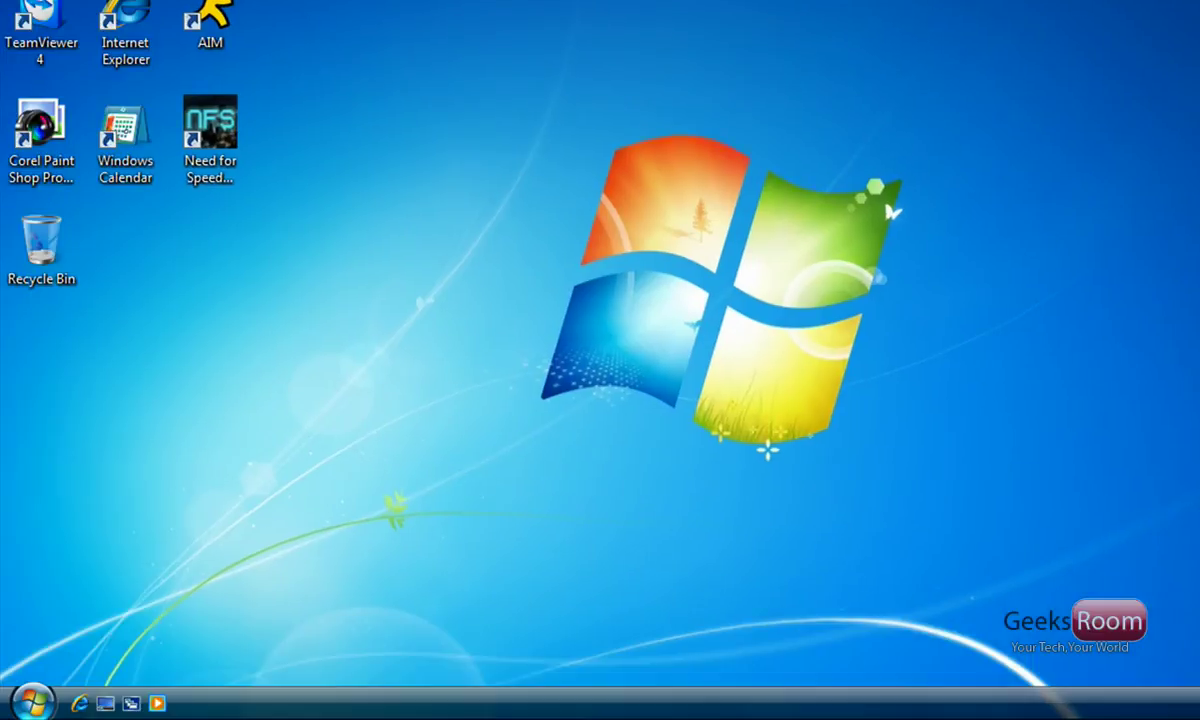
{"action": "left_click", "coordinate": [32, 702]}
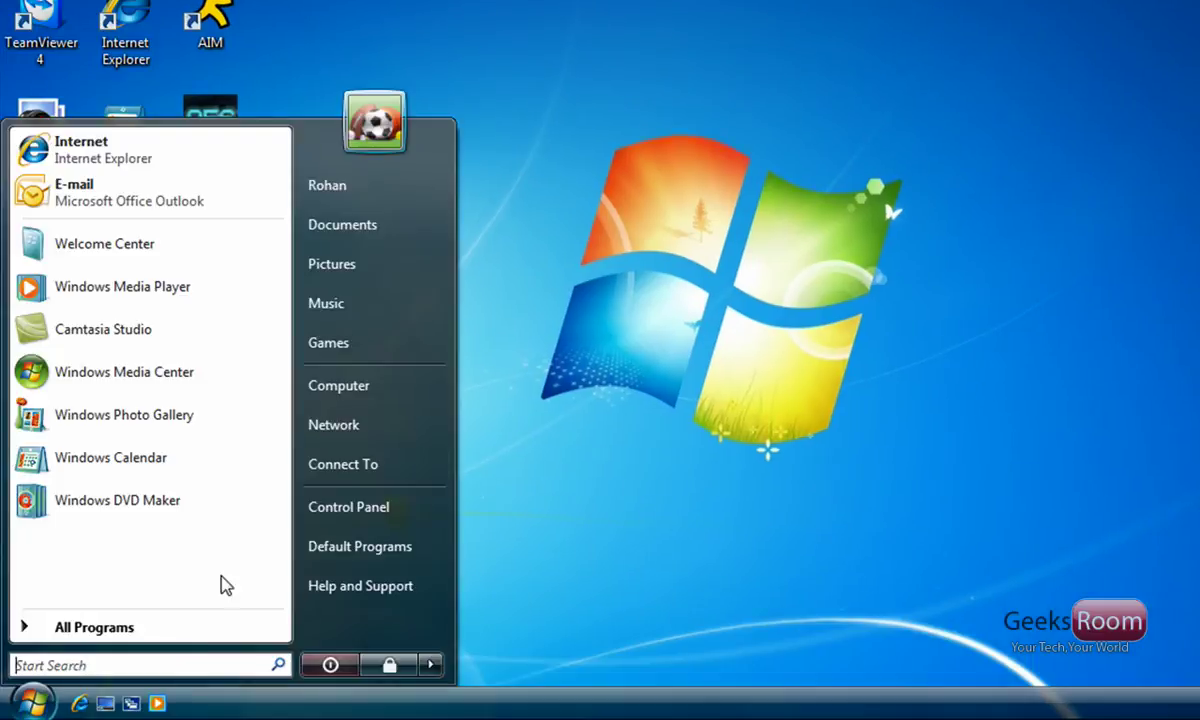
{"action": "right_click", "coordinate": [364, 395]}
{"action": "left_click", "coordinate": [405, 633]}
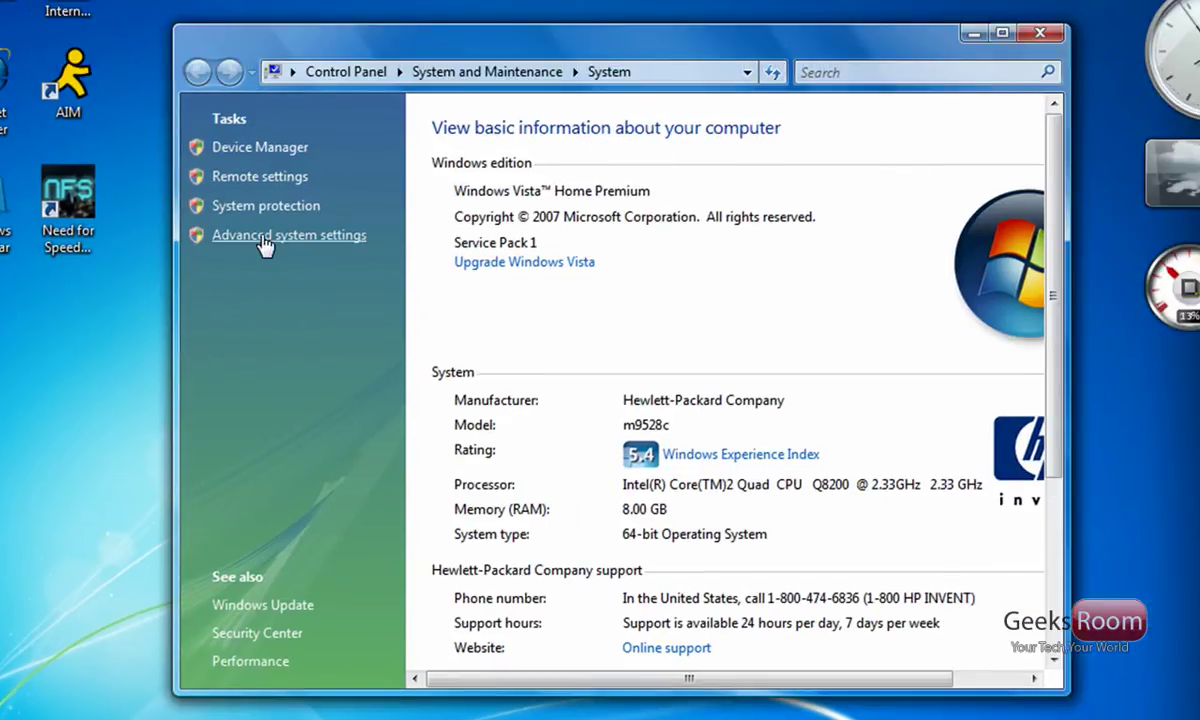
{"action": "left_click", "coordinate": [268, 238]}
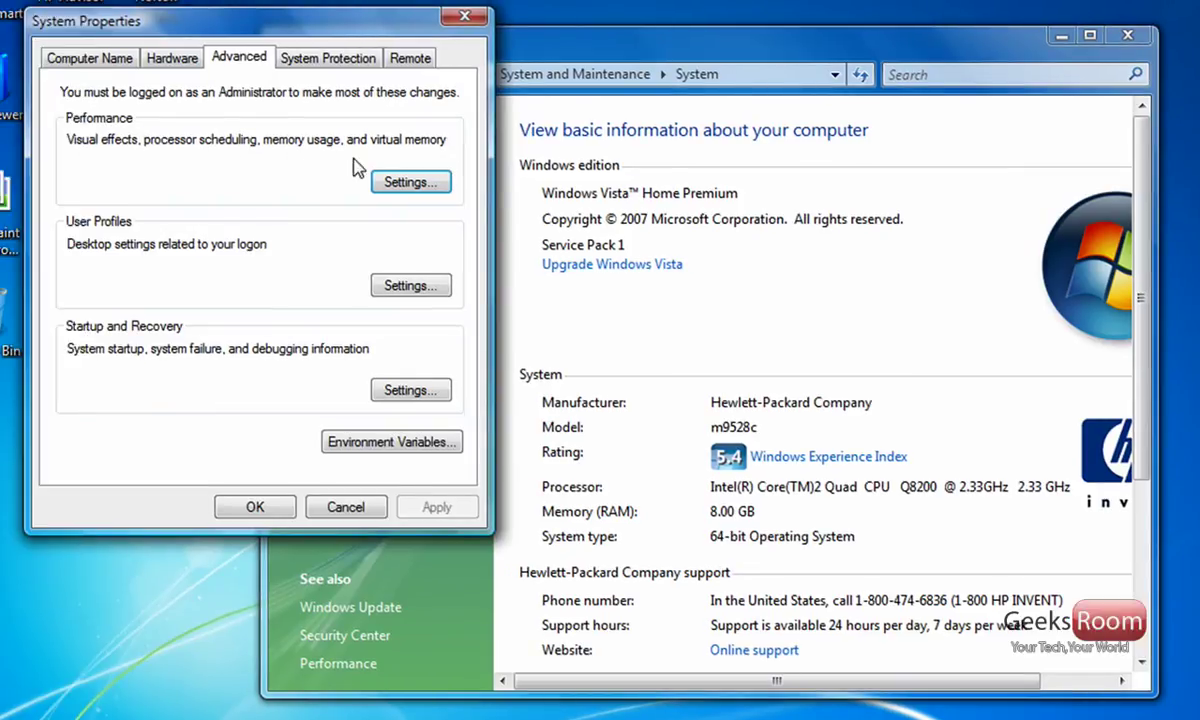
{"action": "left_click", "coordinate": [400, 184]}
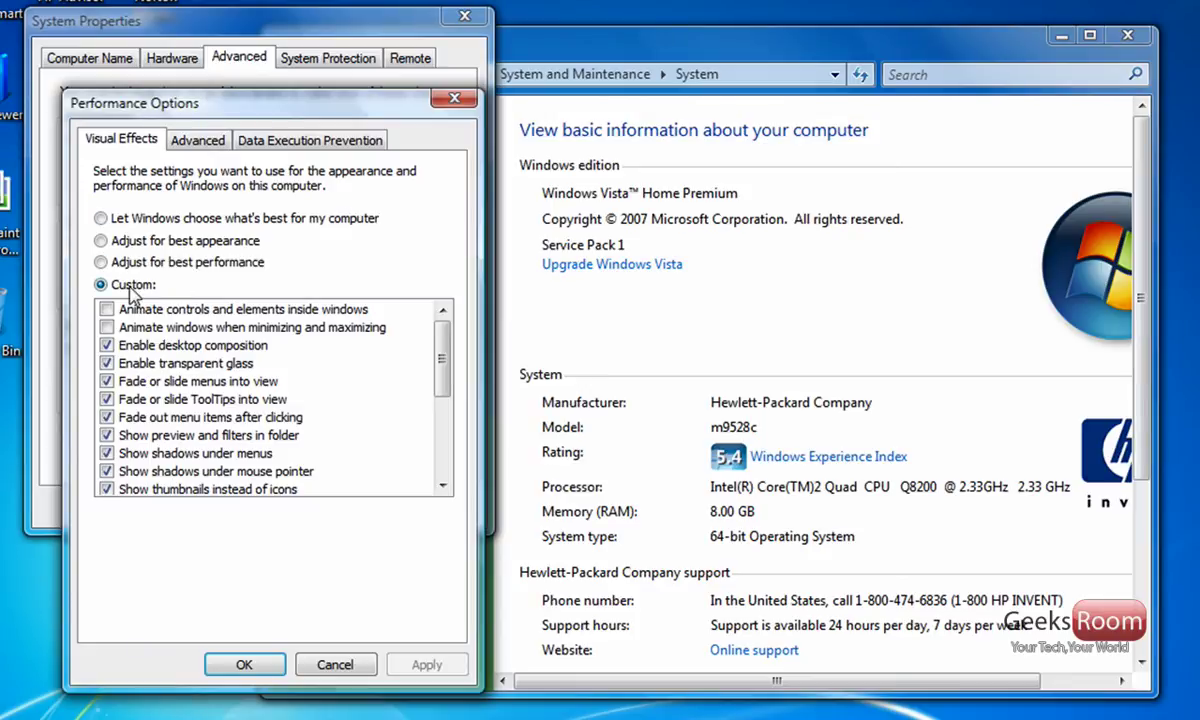
Select 'Let Windows choose what's best for my computer' for visual effects and apply it
{"action": "scroll", "coordinate": [443, 403], "scroll_direction": "down", "scroll_amount": 4}
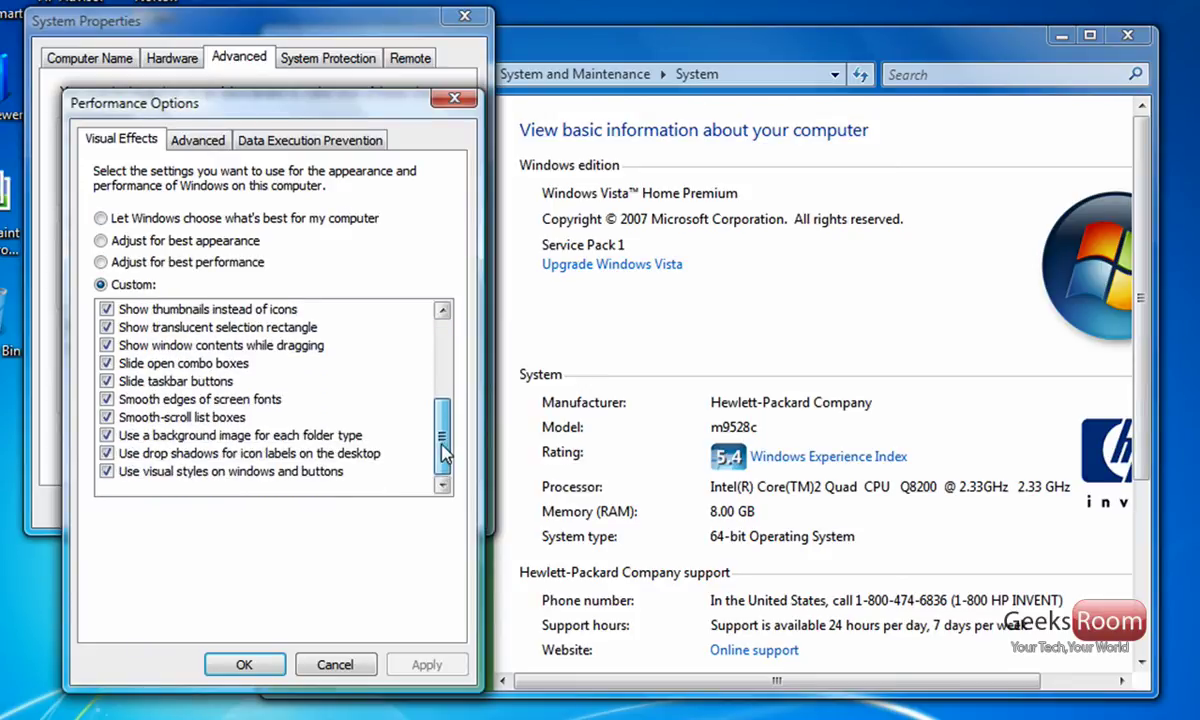
{"action": "left_click_drag", "start_coordinate": [443, 470], "coordinate": [443, 356]}
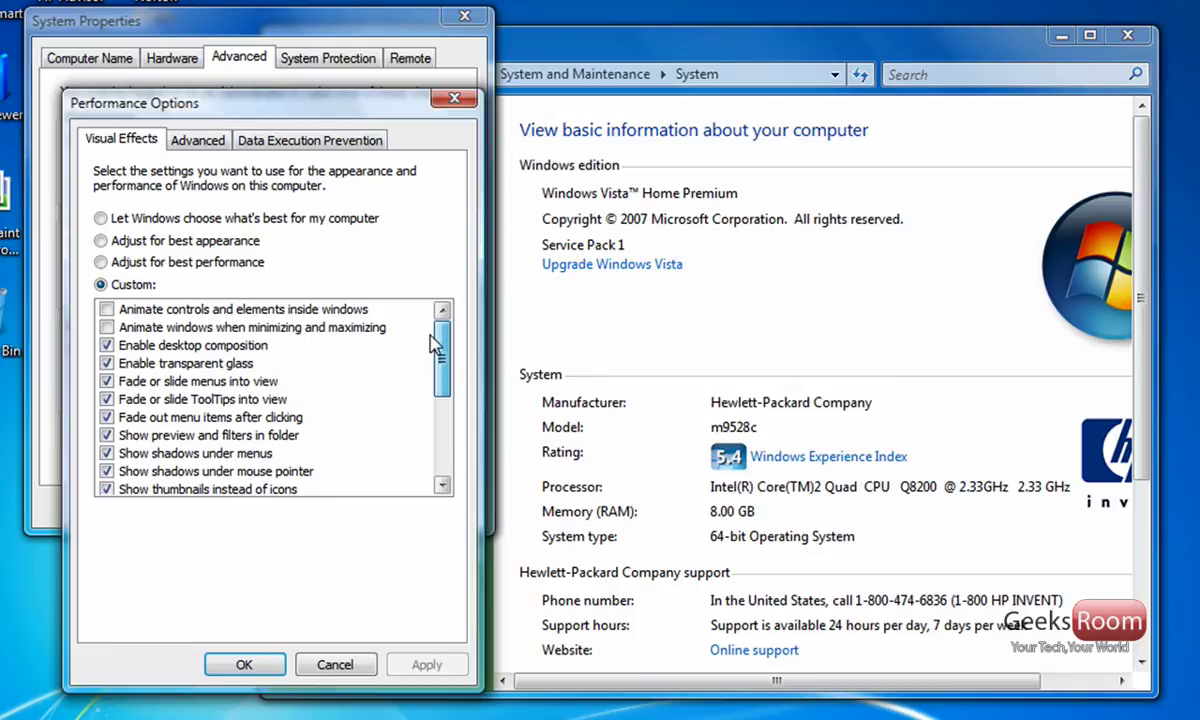
{"action": "left_click", "coordinate": [174, 218]}
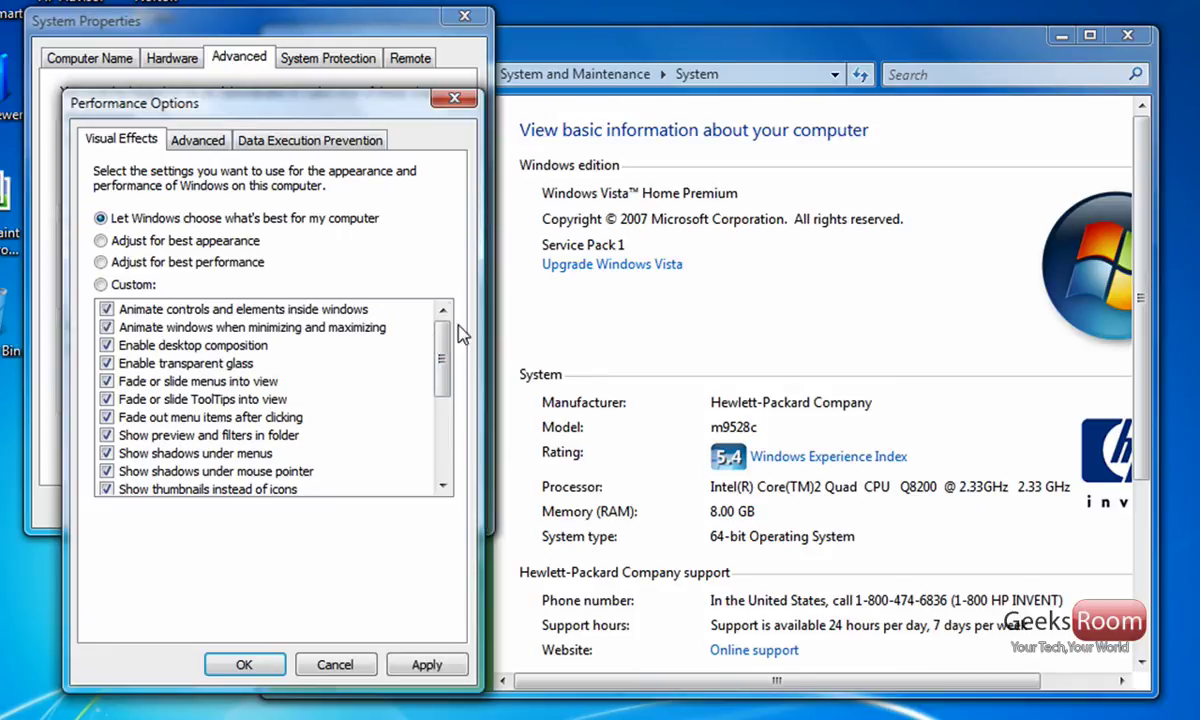
{"action": "left_click", "coordinate": [430, 664]}
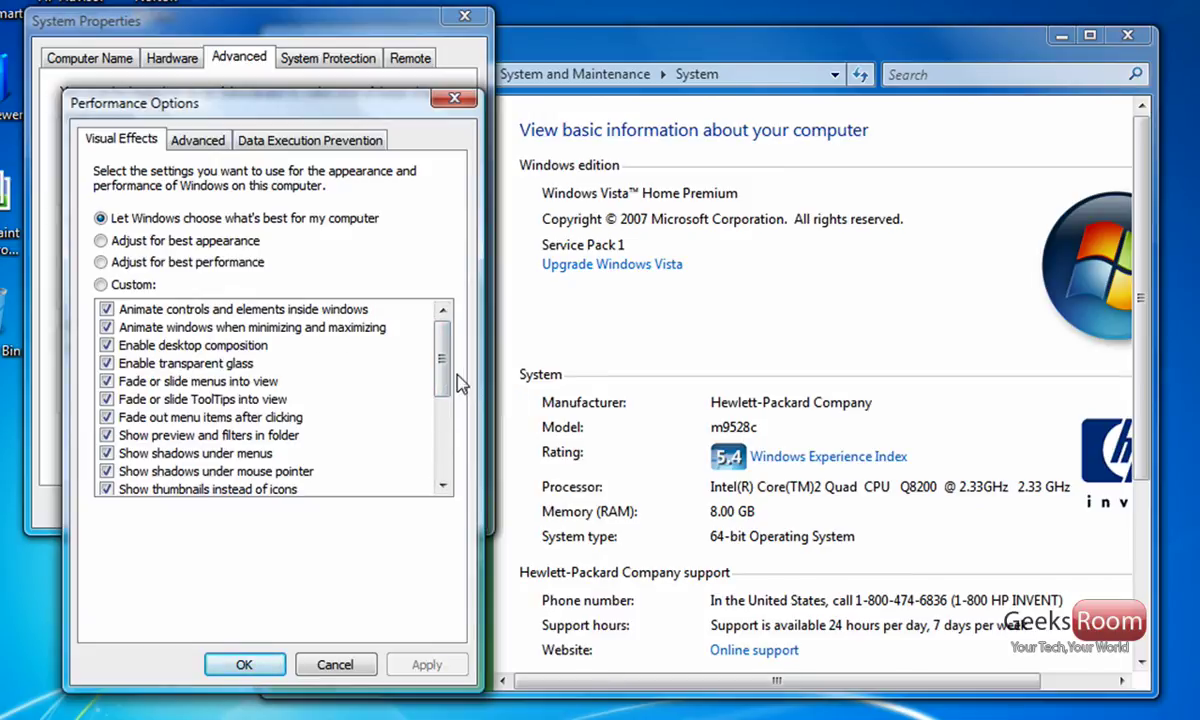
{"action": "mouse_move", "coordinate": [440, 362]}
{"action": "left_mouse_down"}
{"action": "mouse_move", "coordinate": [445, 508]}
{"action": "mouse_move", "coordinate": [443, 350]}
{"action": "left_mouse_up"}
Switch to Custom and untick animated controls, minimize/maximize animations, fading menus and fading ToolTips
{"action": "left_click", "coordinate": [100, 284]}
{"action": "mouse_move", "coordinate": [442, 355]}
{"action": "left_mouse_down"}
{"action": "mouse_move", "coordinate": [437, 487]}
{"action": "mouse_move", "coordinate": [412, 416]}
{"action": "mouse_move", "coordinate": [446, 352]}
{"action": "left_mouse_up"}
{"action": "left_click", "coordinate": [107, 310]}
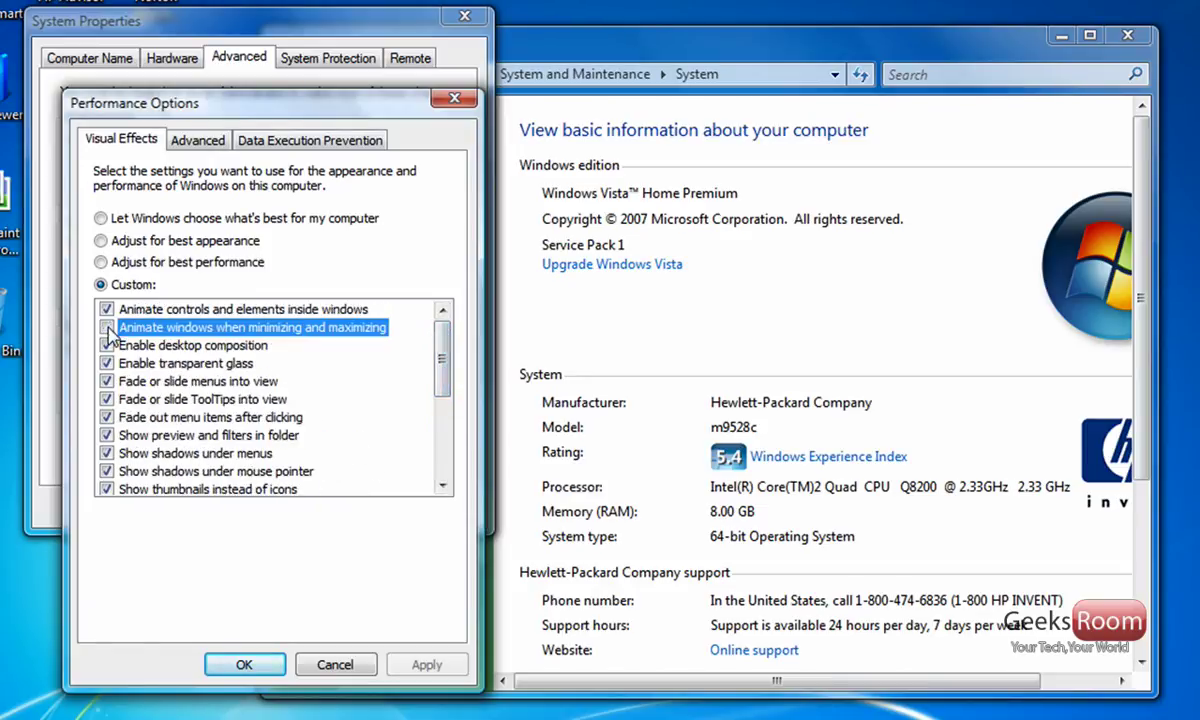
{"action": "left_click", "coordinate": [107, 327]}
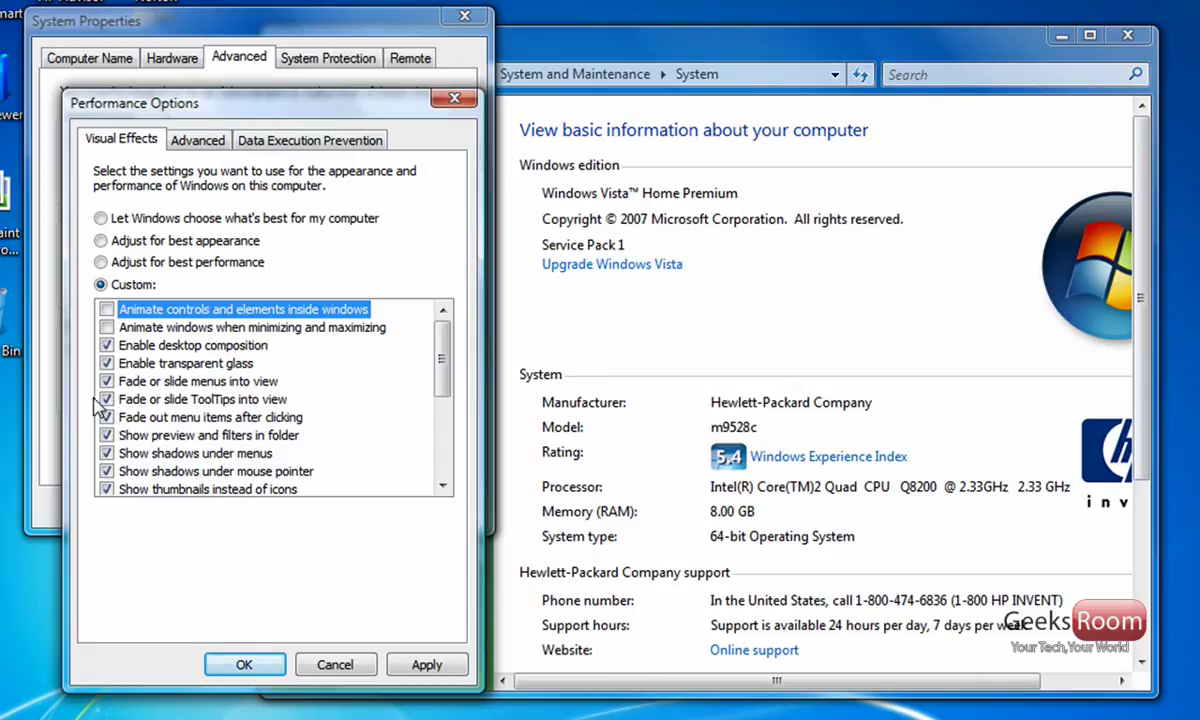
{"action": "left_click", "coordinate": [107, 381]}
{"action": "left_click", "coordinate": [107, 399]}
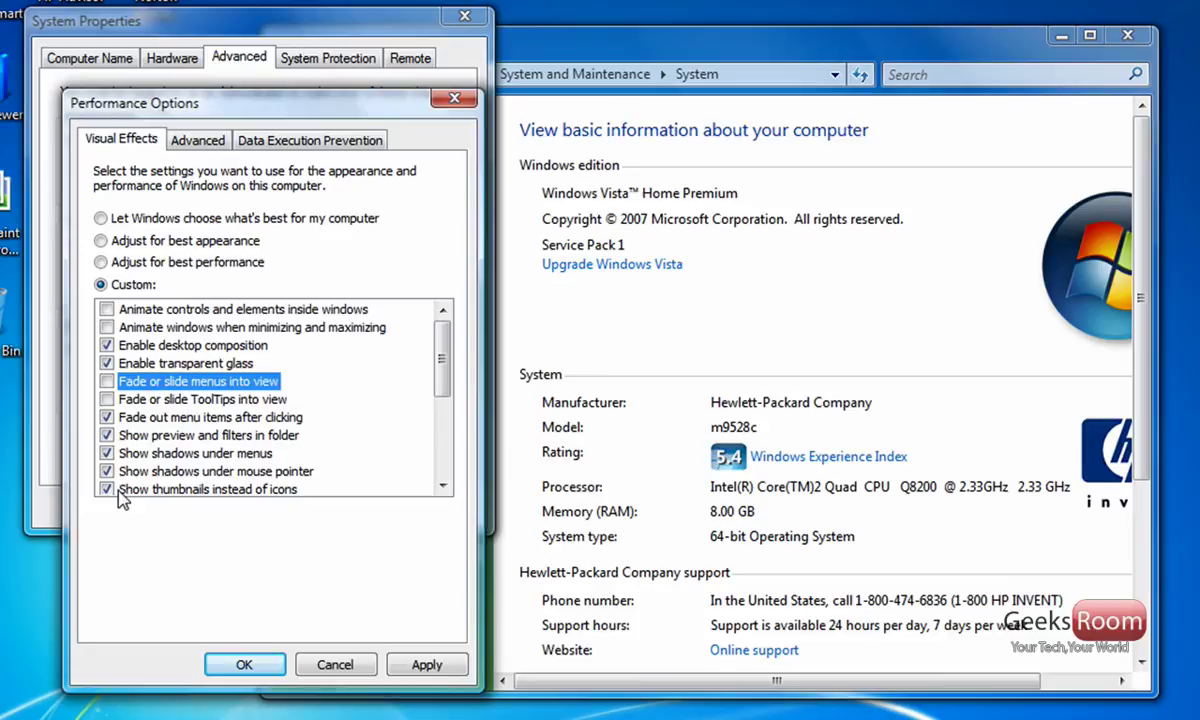
Revert to 'Let Windows choose what's best', apply and confirm, then reopen Performance Options
{"action": "left_click", "coordinate": [130, 218]}
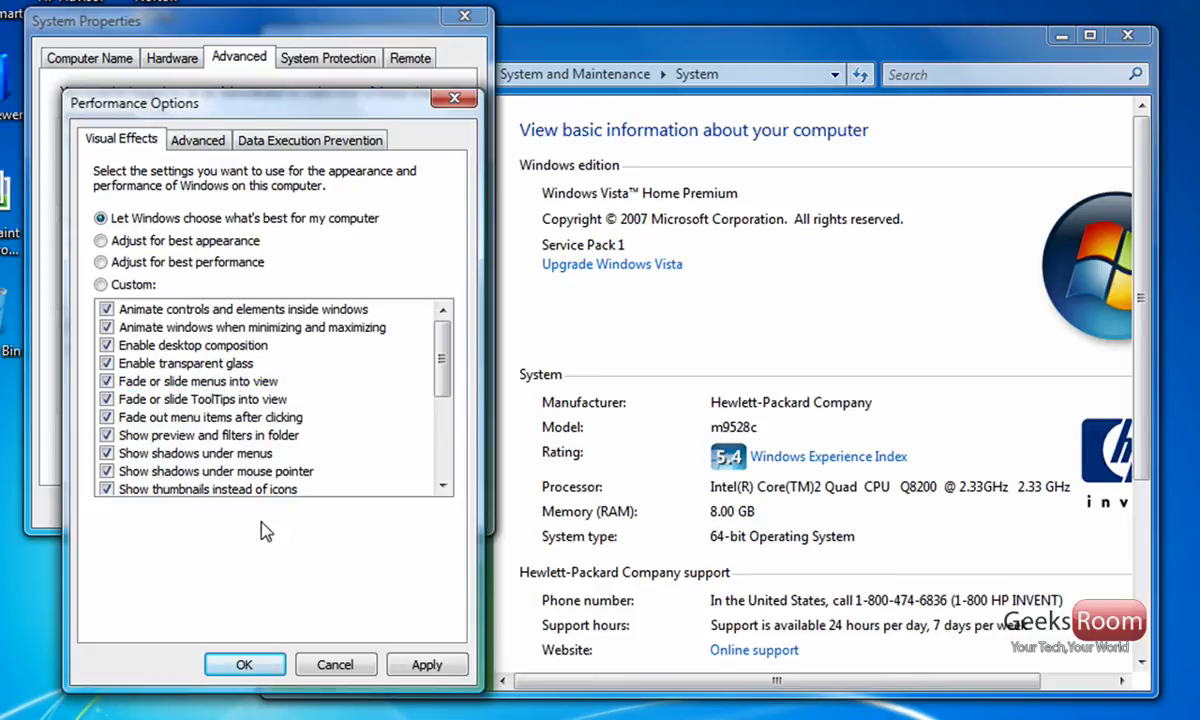
{"action": "left_click", "coordinate": [443, 671]}
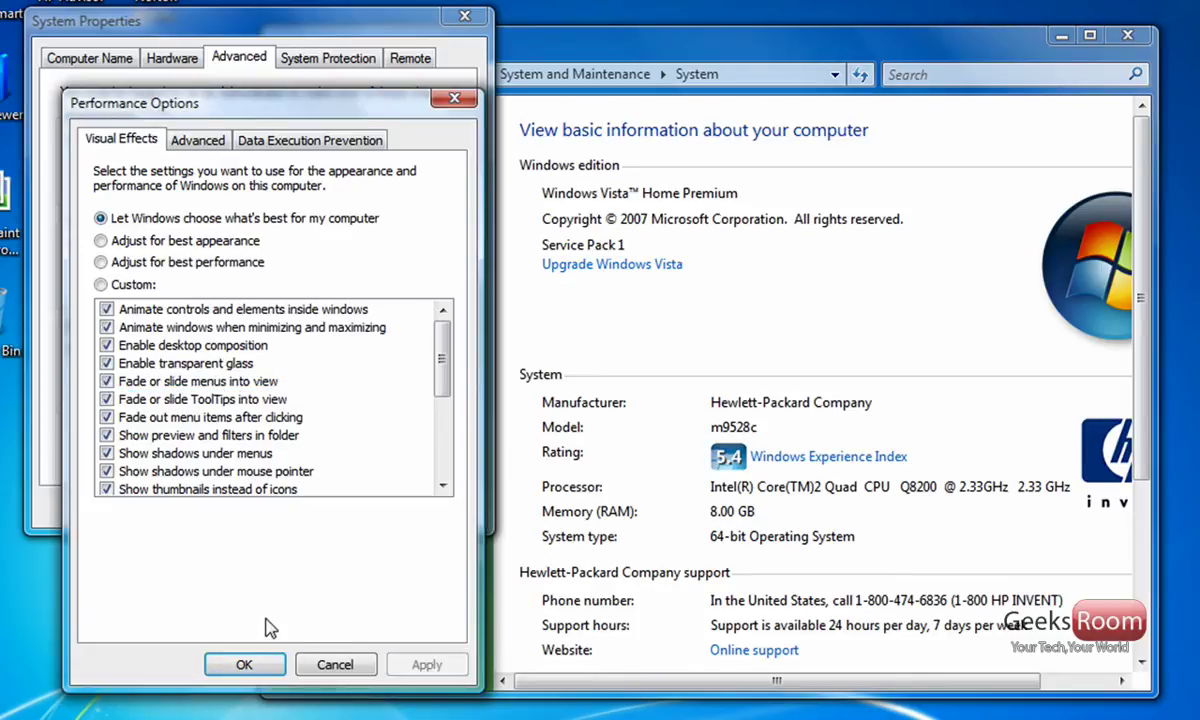
{"action": "scroll", "coordinate": [425, 420], "scroll_direction": "down", "scroll_amount": 4}
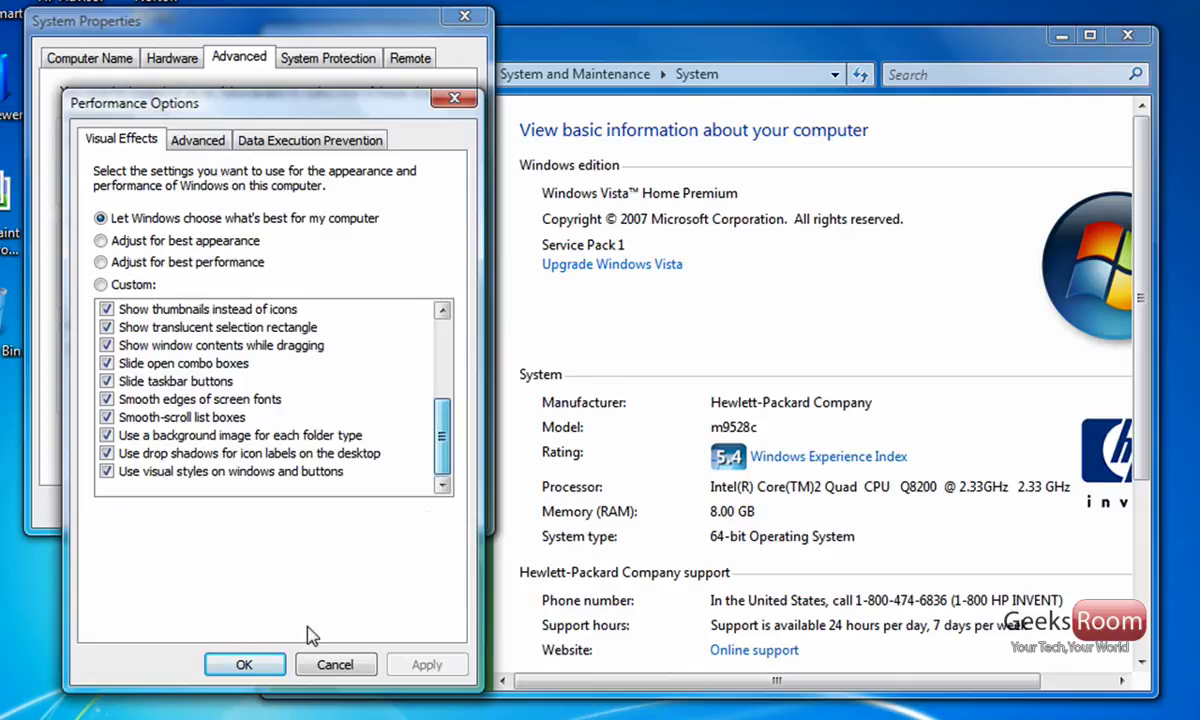
{"action": "left_click", "coordinate": [242, 663]}
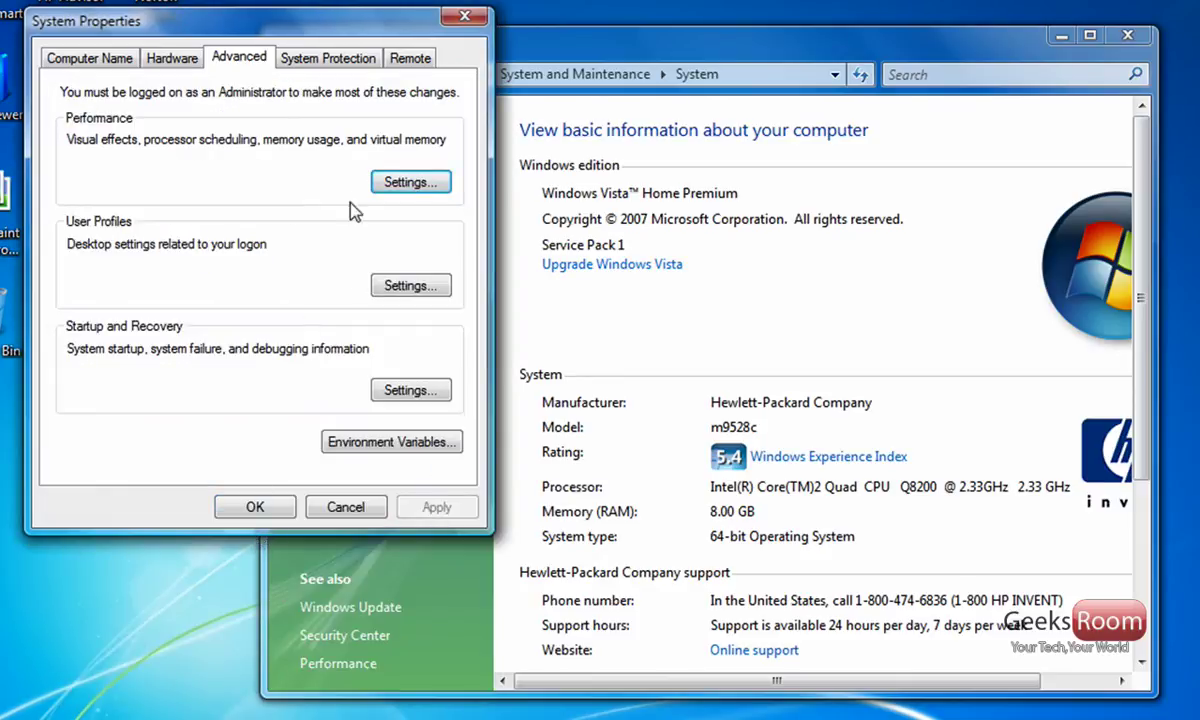
{"action": "left_click", "coordinate": [400, 182]}
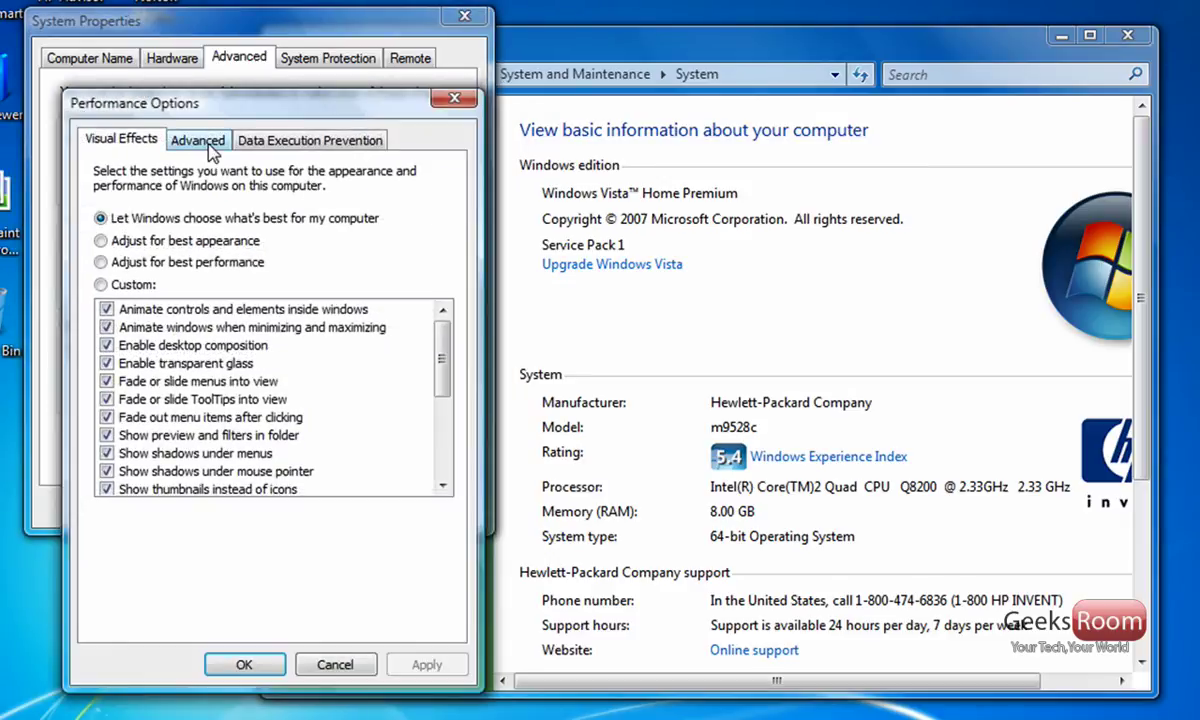
In Virtual Memory, disable automatic paging file management and choose Custom size for drive C:
{"action": "left_click", "coordinate": [172, 138]}
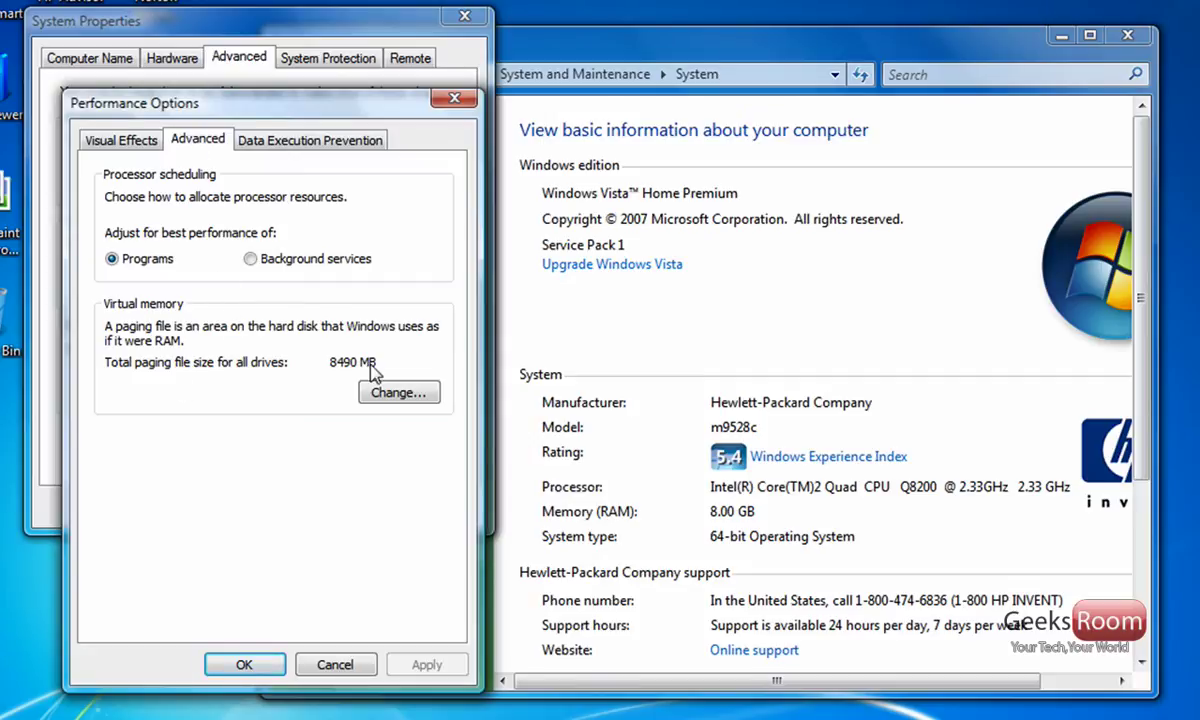
{"action": "left_click", "coordinate": [390, 395]}
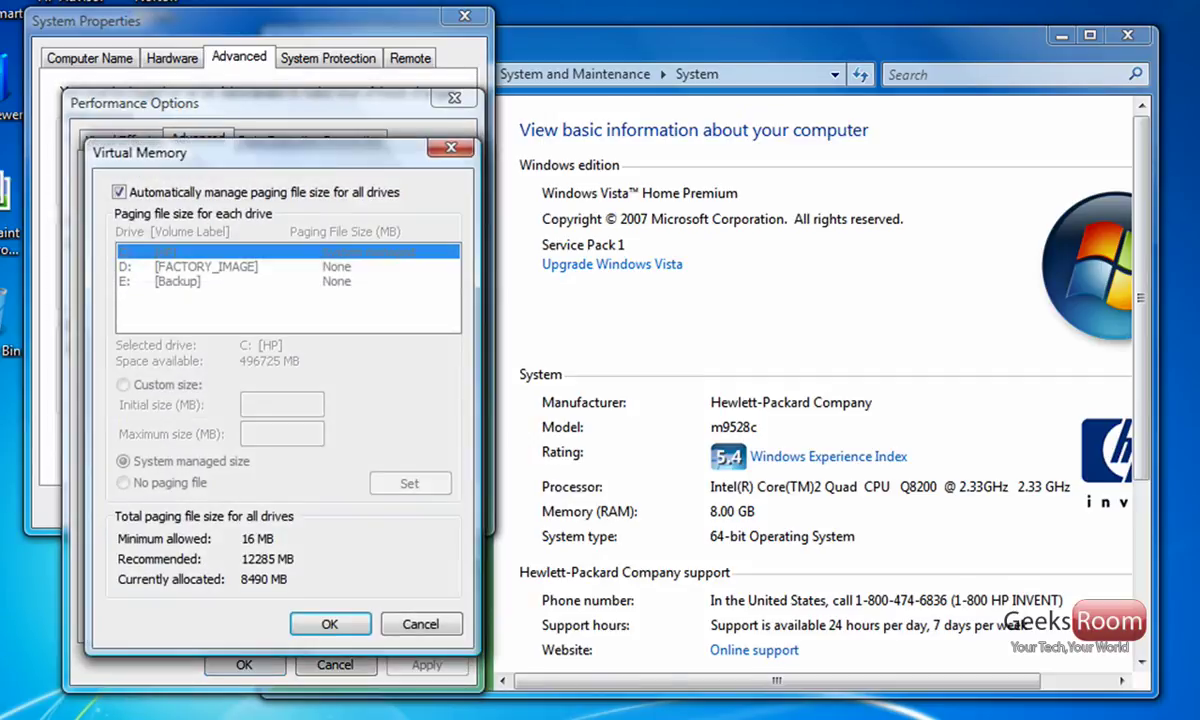
{"action": "left_click", "coordinate": [355, 203]}
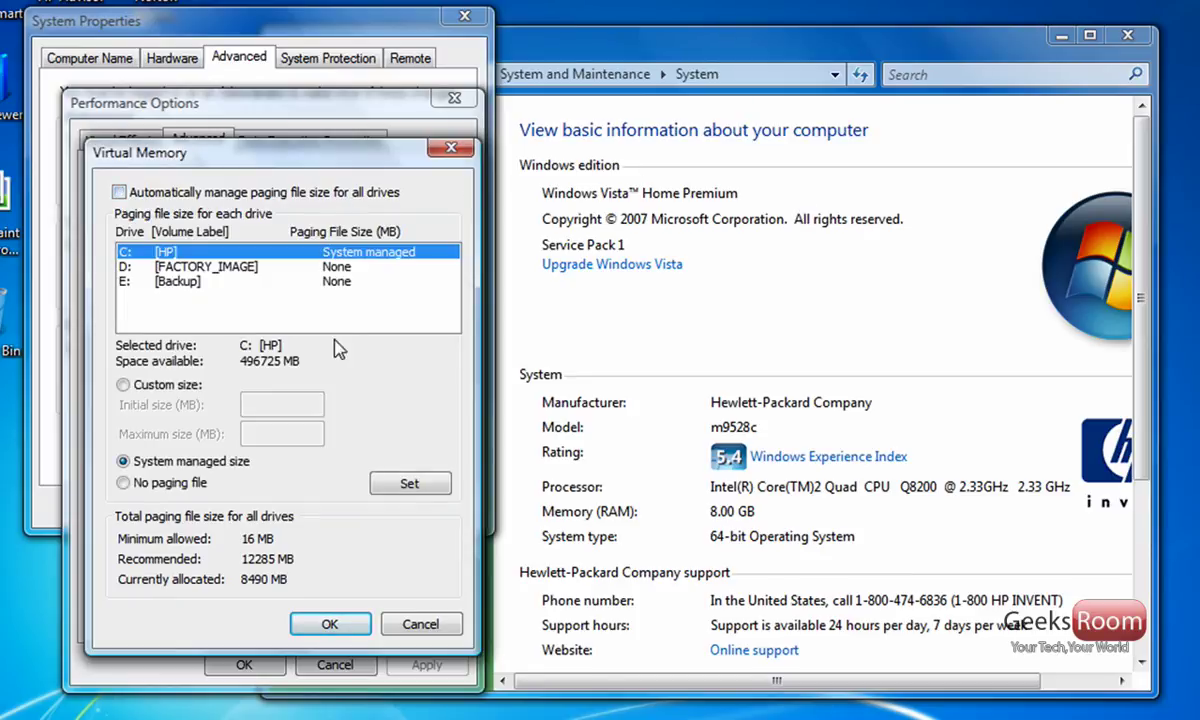
{"action": "left_click", "coordinate": [136, 385]}
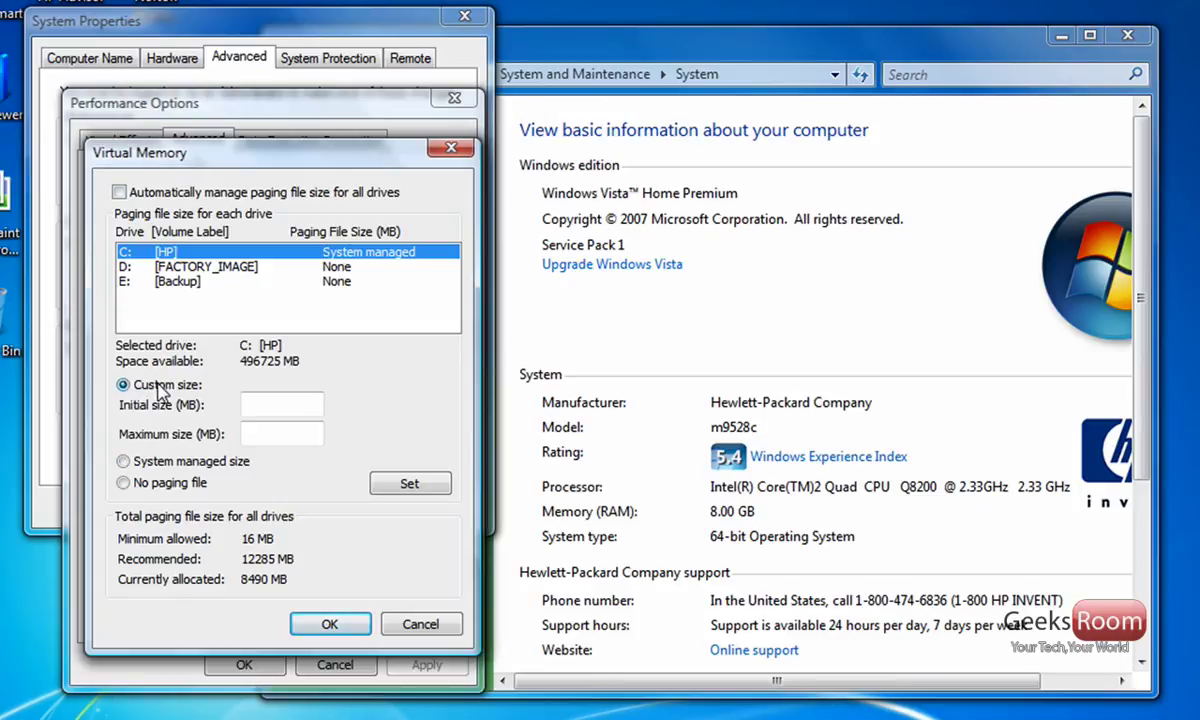
{"action": "left_click", "coordinate": [285, 398]}
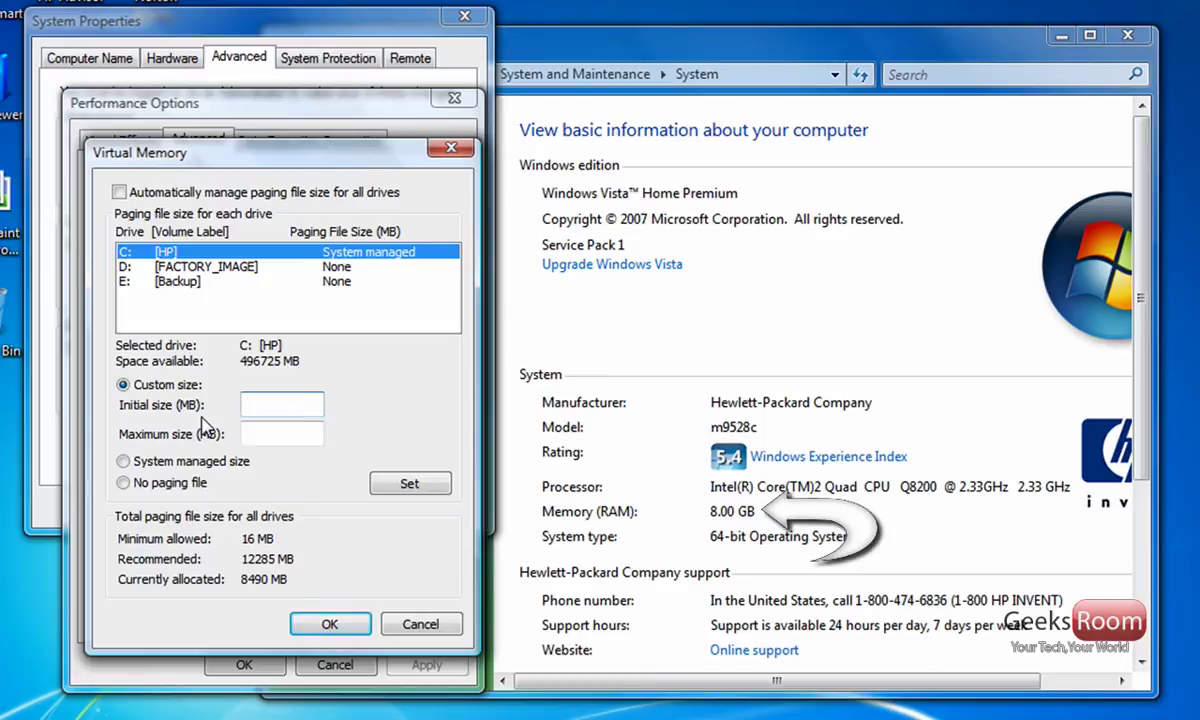
Try paging sizes 8000/16000 MB, then 1024 initial and 2048 maximum MB, and cancel
{"action": "type", "text": "8000"}
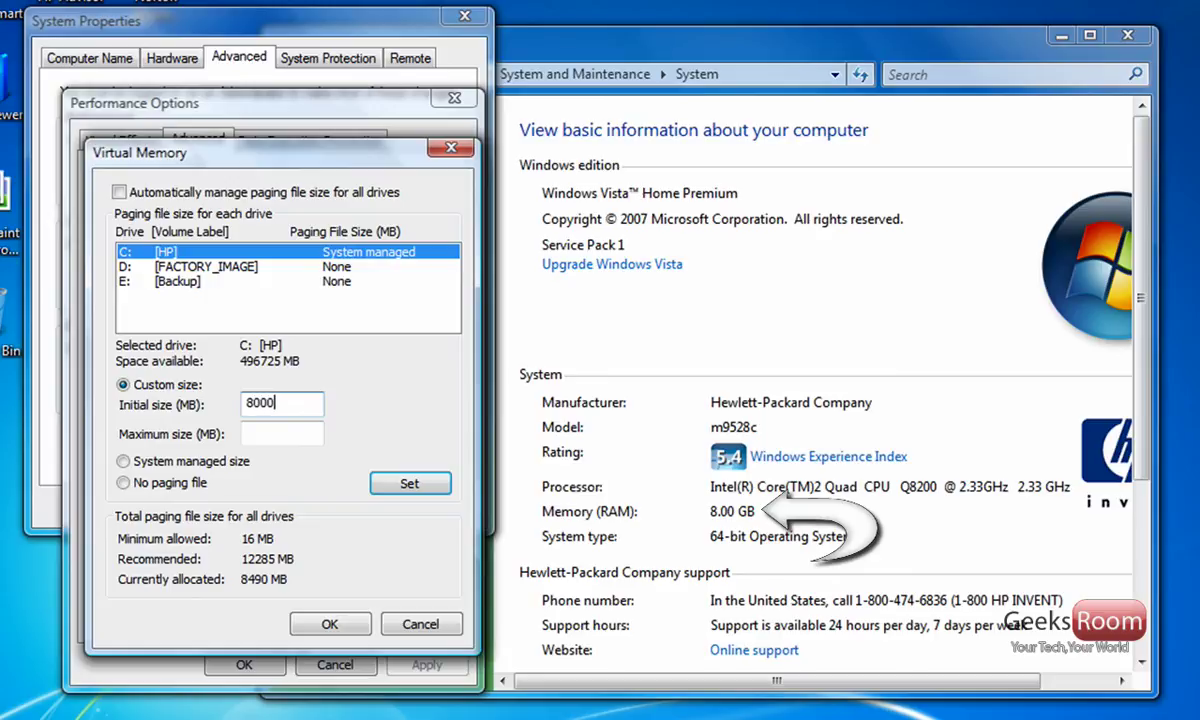
{"action": "left_click", "coordinate": [269, 443]}
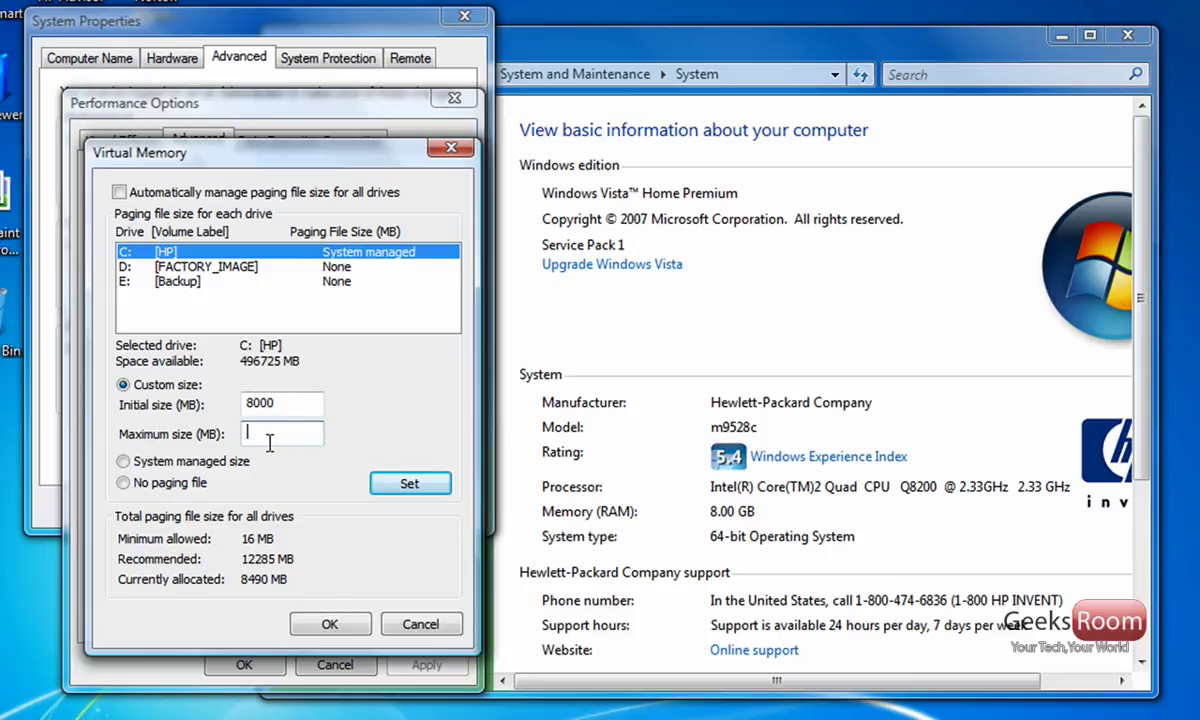
{"action": "type", "text": "16000"}
{"action": "double_click", "coordinate": [265, 404]}
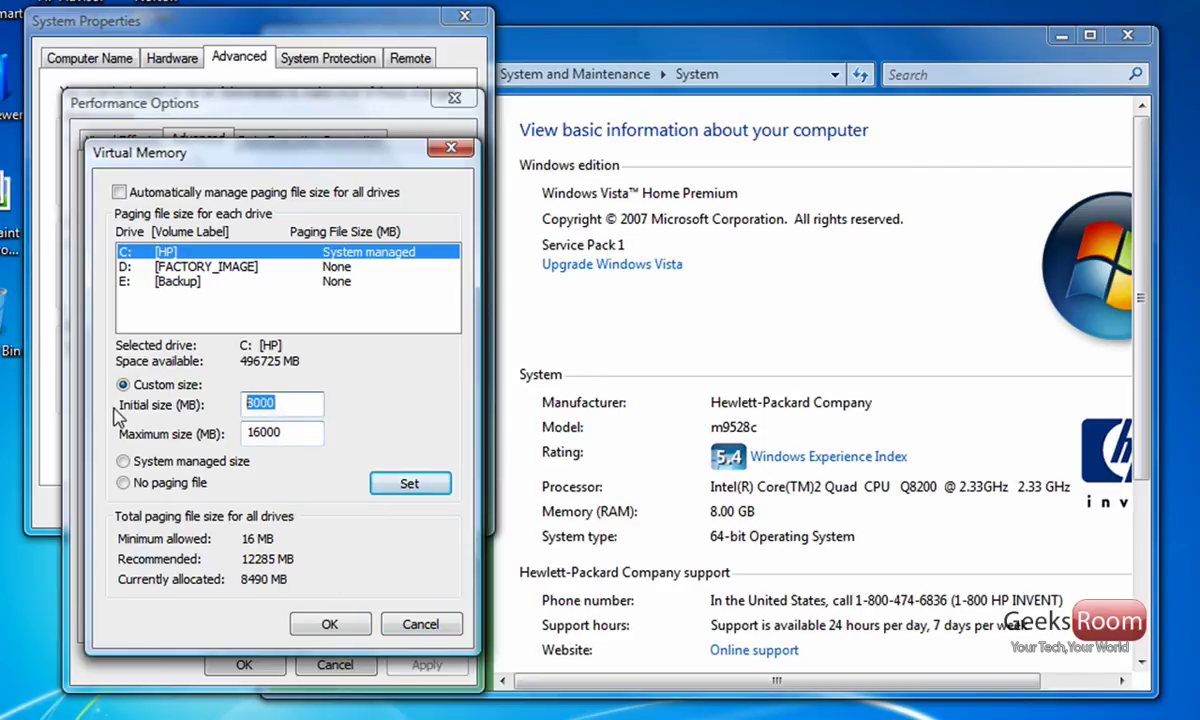
{"action": "type", "text": "1024"}
{"action": "key", "text": "Tab"}
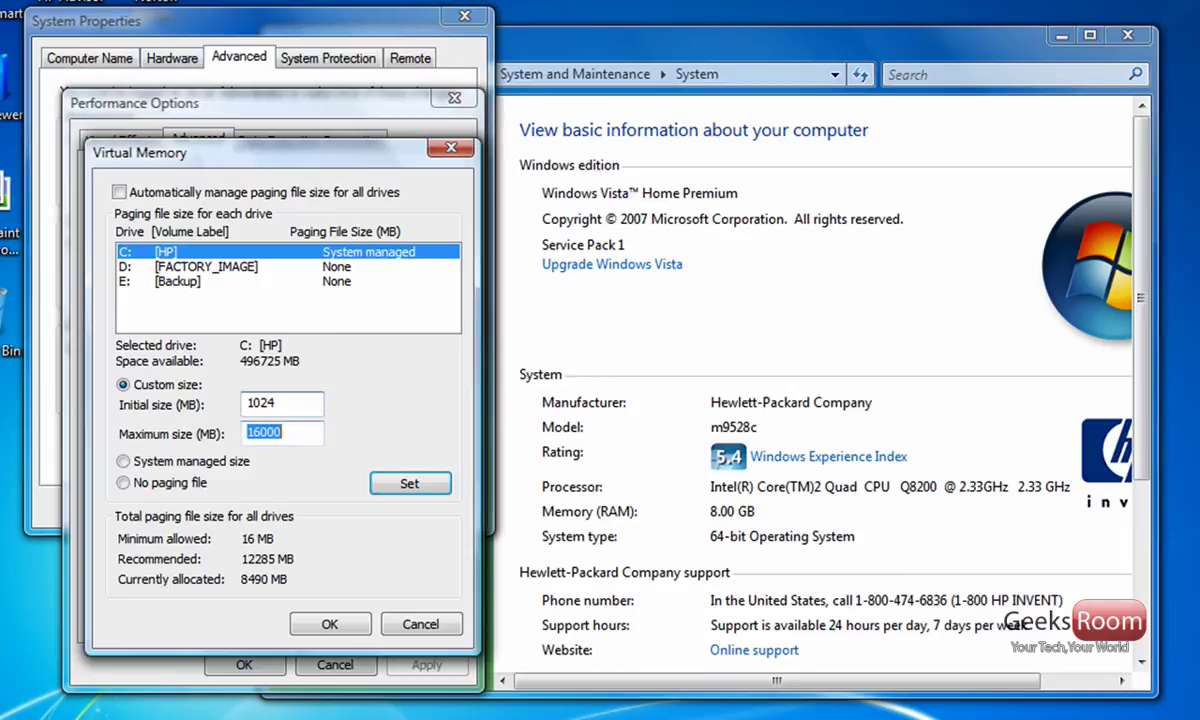
{"action": "type", "text": "2048"}
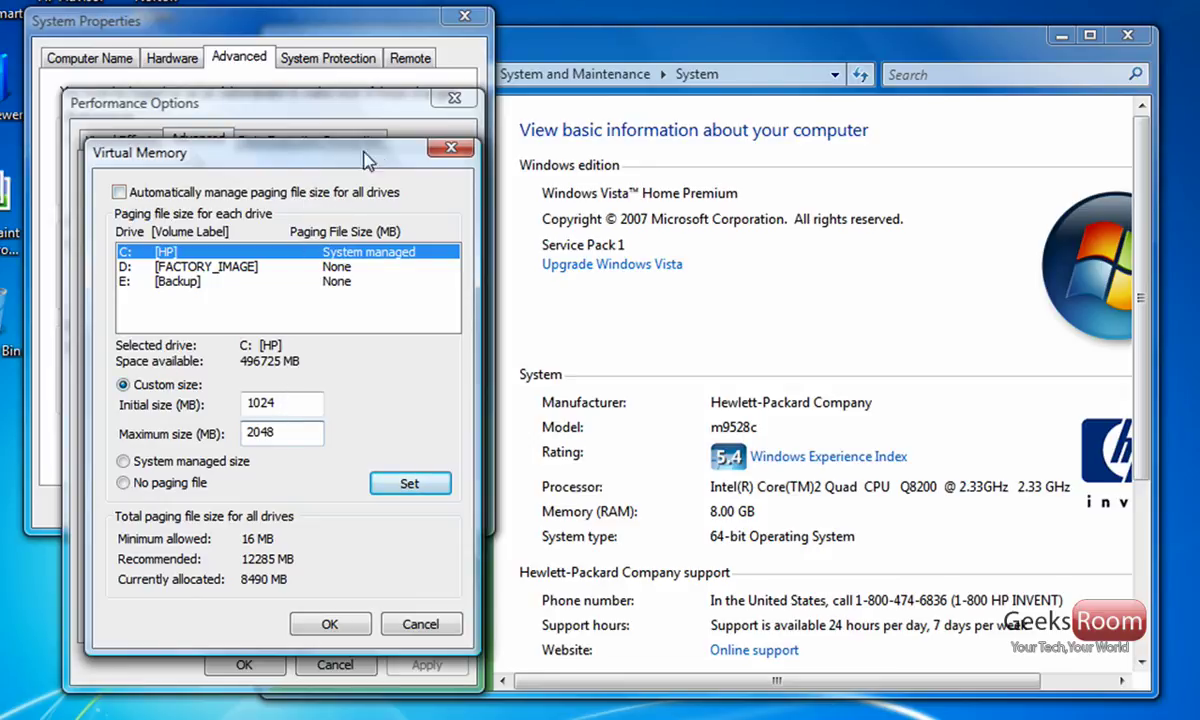
{"action": "left_click", "coordinate": [415, 623]}
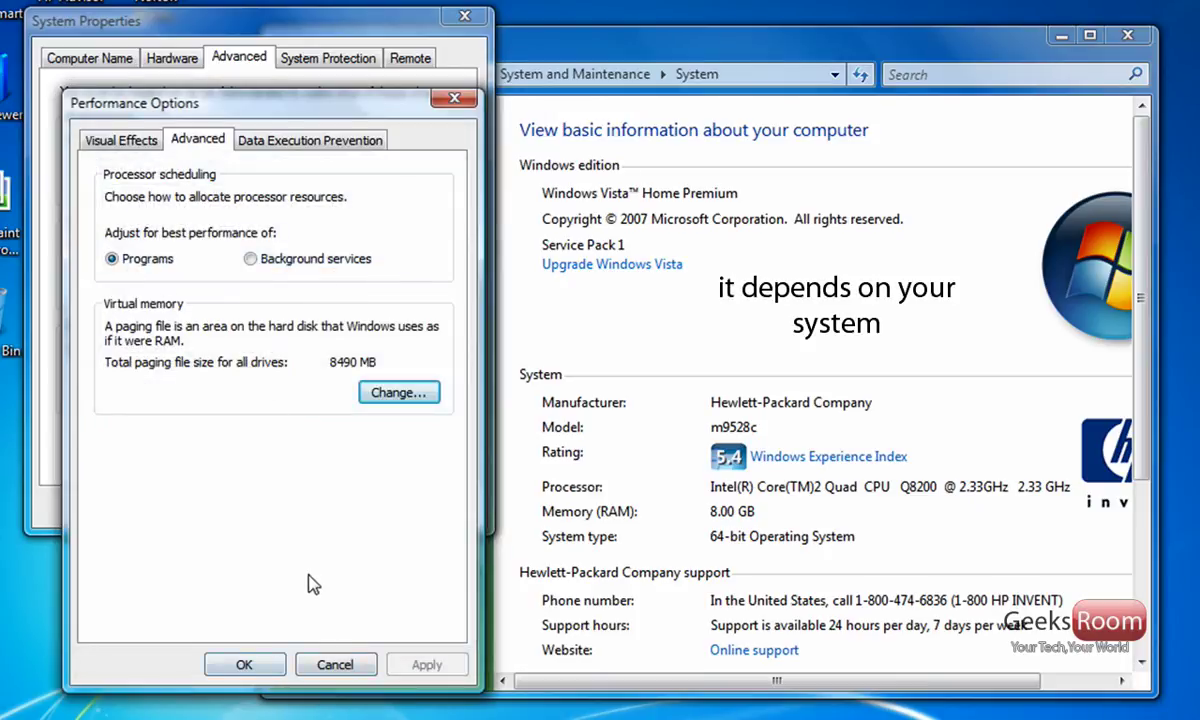
Close Performance Options and System Properties, view the Experience Index details, then close them
{"action": "left_click", "coordinate": [455, 98]}
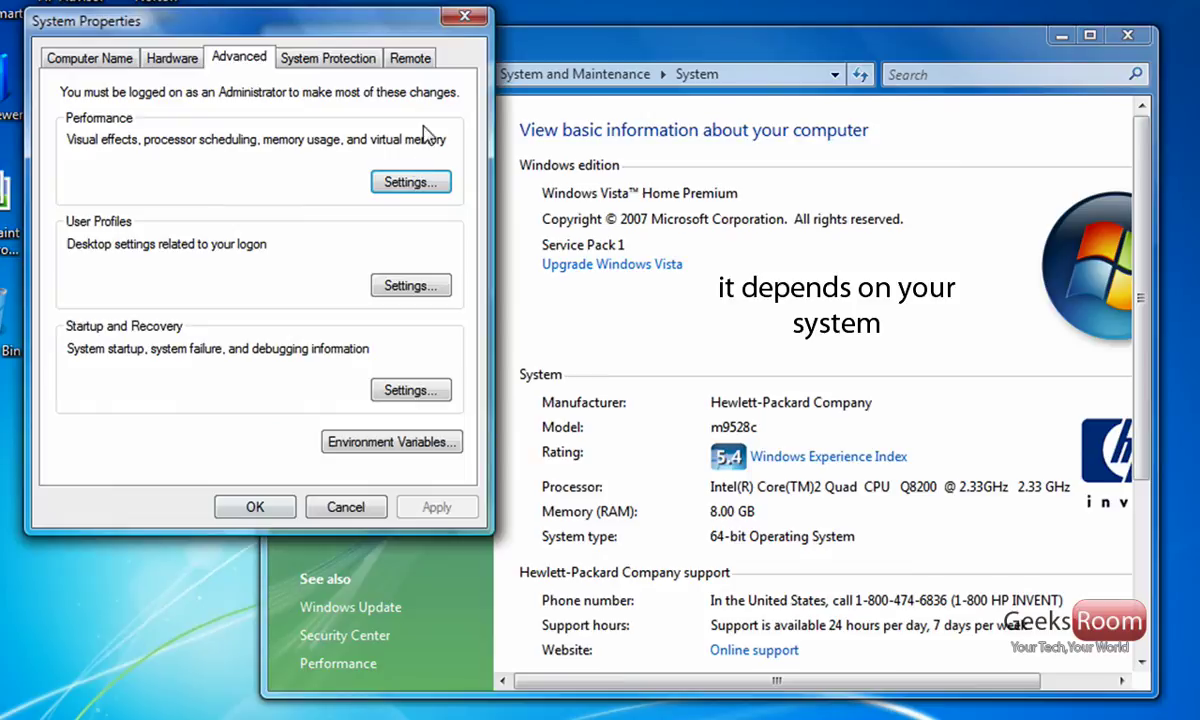
{"action": "left_click", "coordinate": [462, 16]}
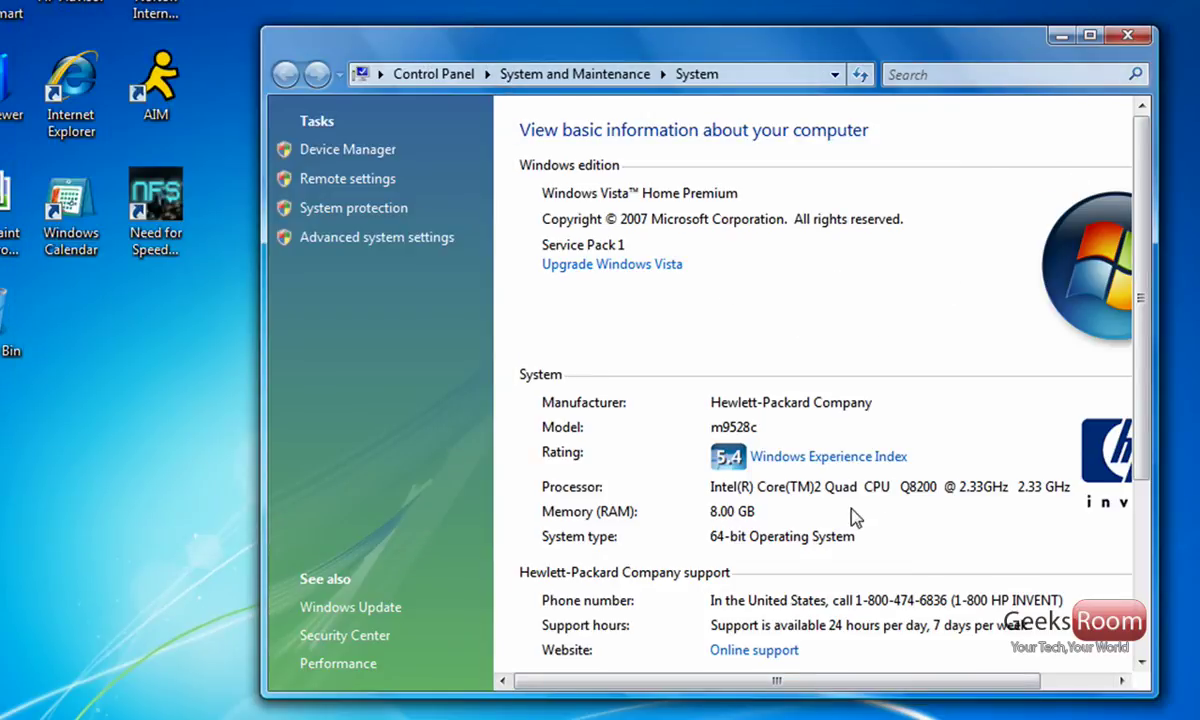
{"action": "left_click", "coordinate": [845, 458]}
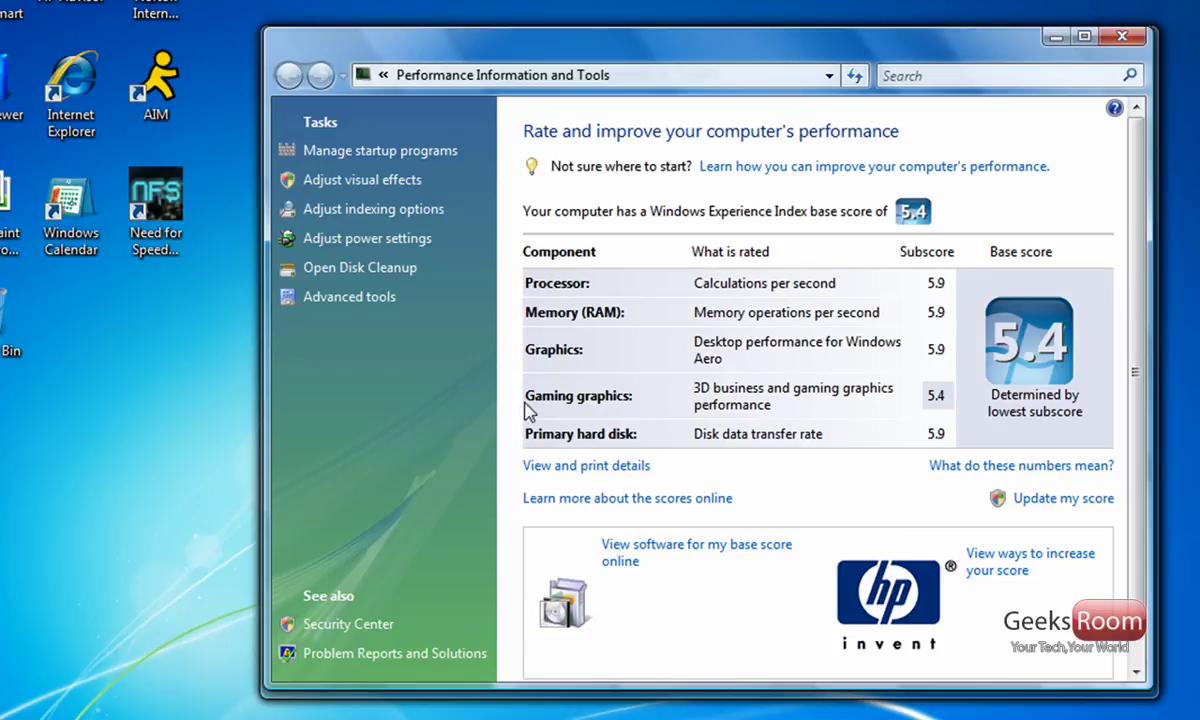
{"action": "left_click", "coordinate": [1118, 36]}
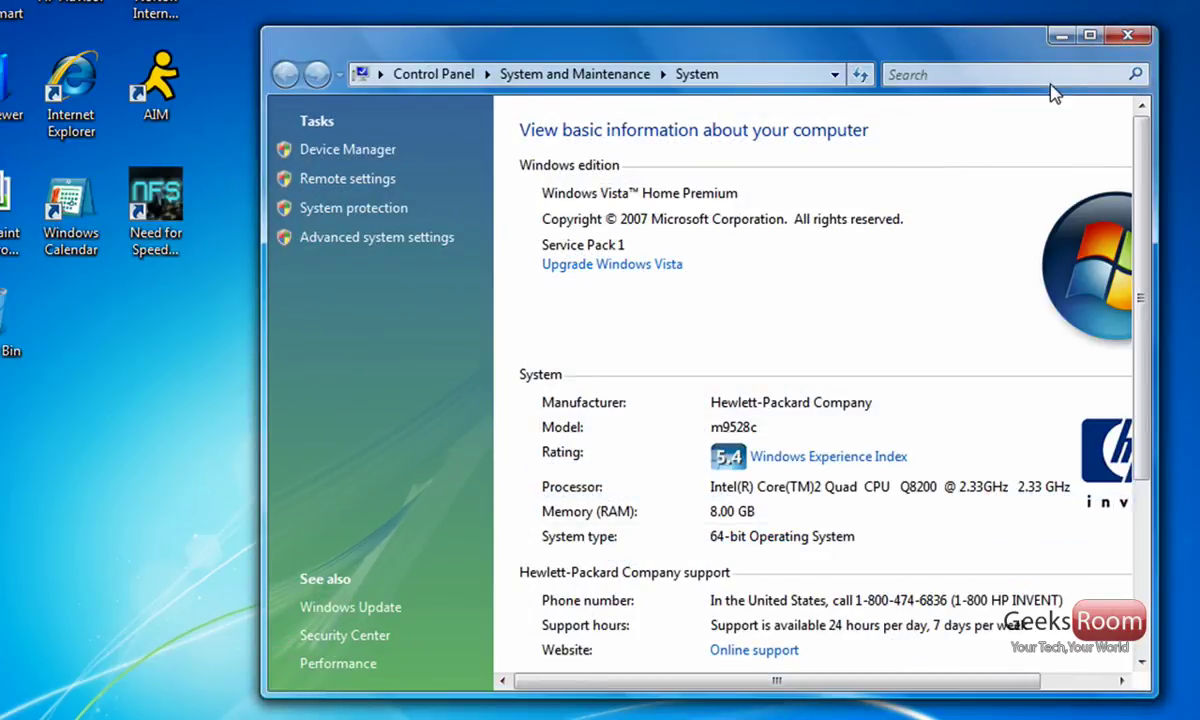
Close the System window and launch msconfig from Start Search
{"action": "left_click", "coordinate": [1110, 42]}
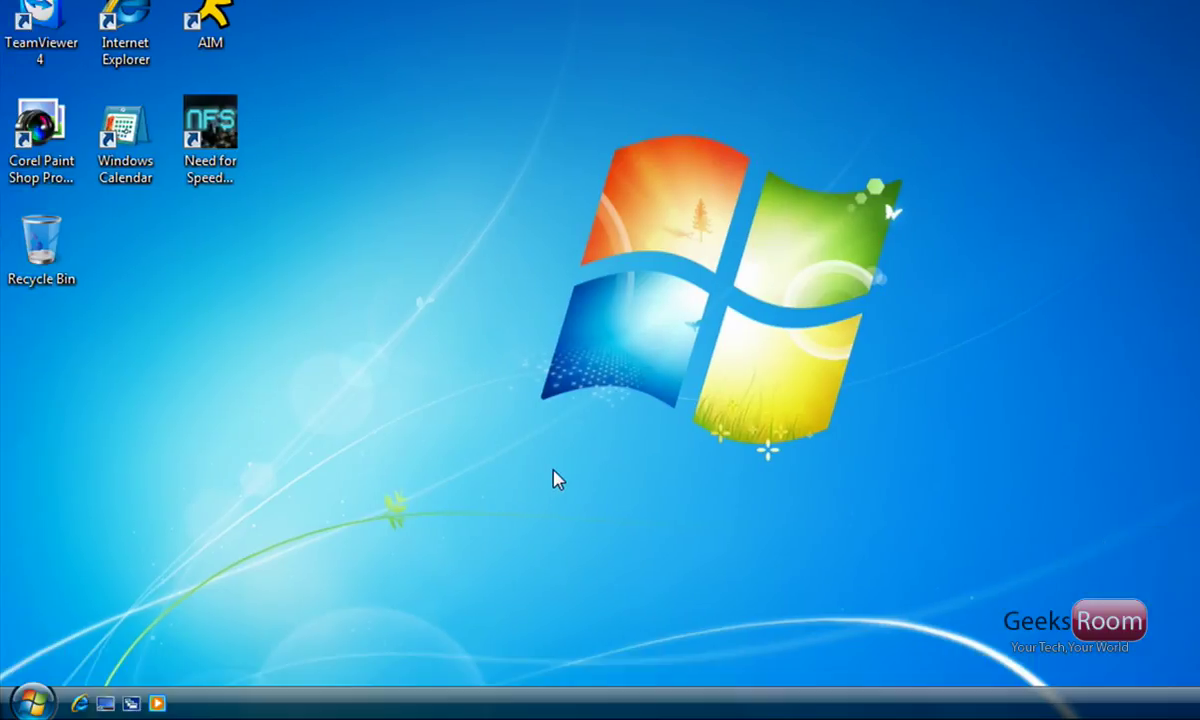
{"action": "left_click", "coordinate": [8, 700]}
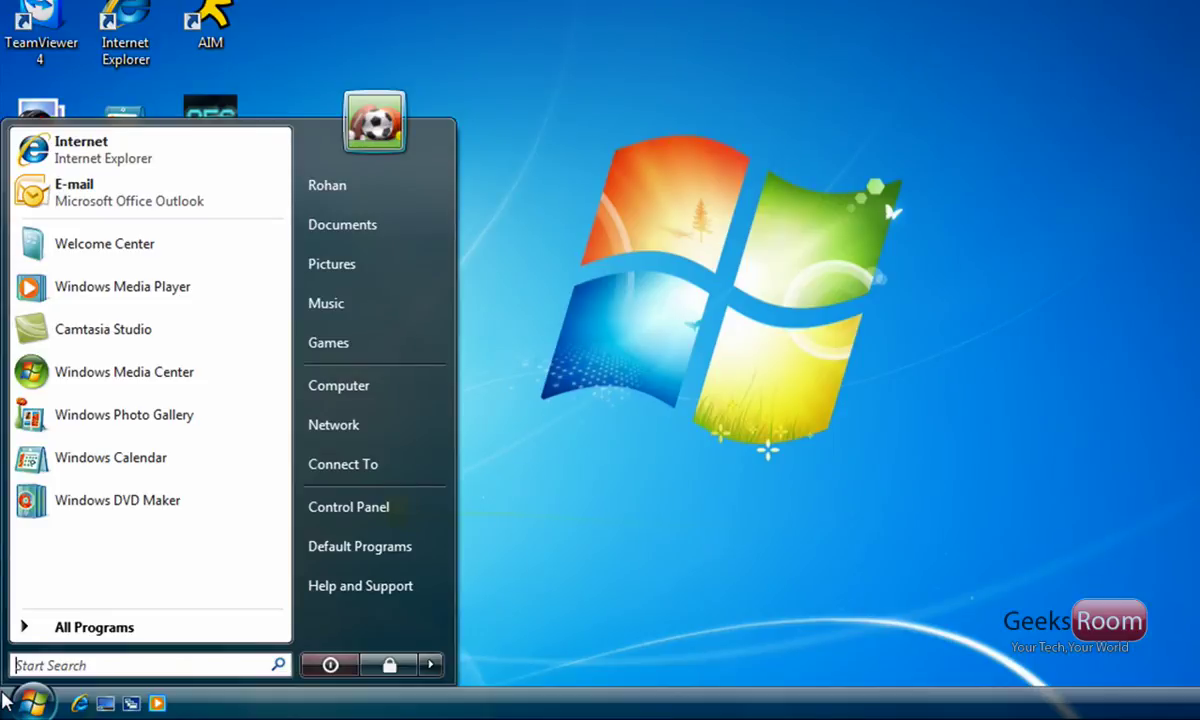
{"action": "type", "text": "msconfig"}
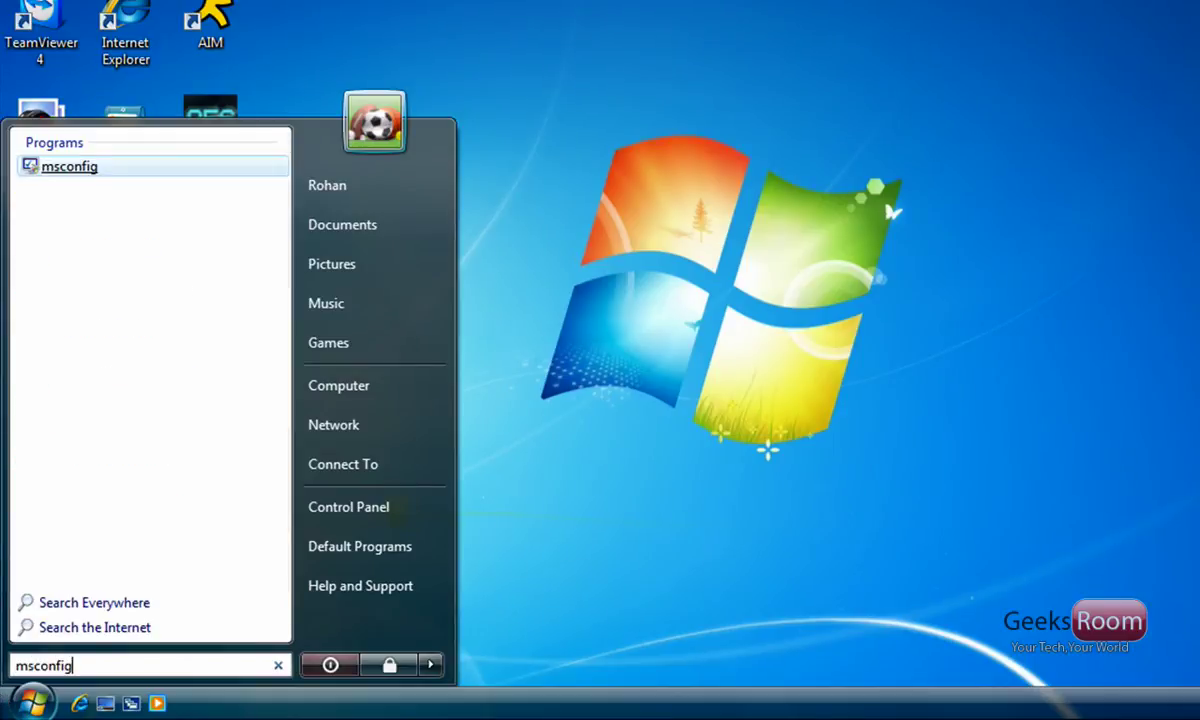
{"action": "key", "text": "Return"}
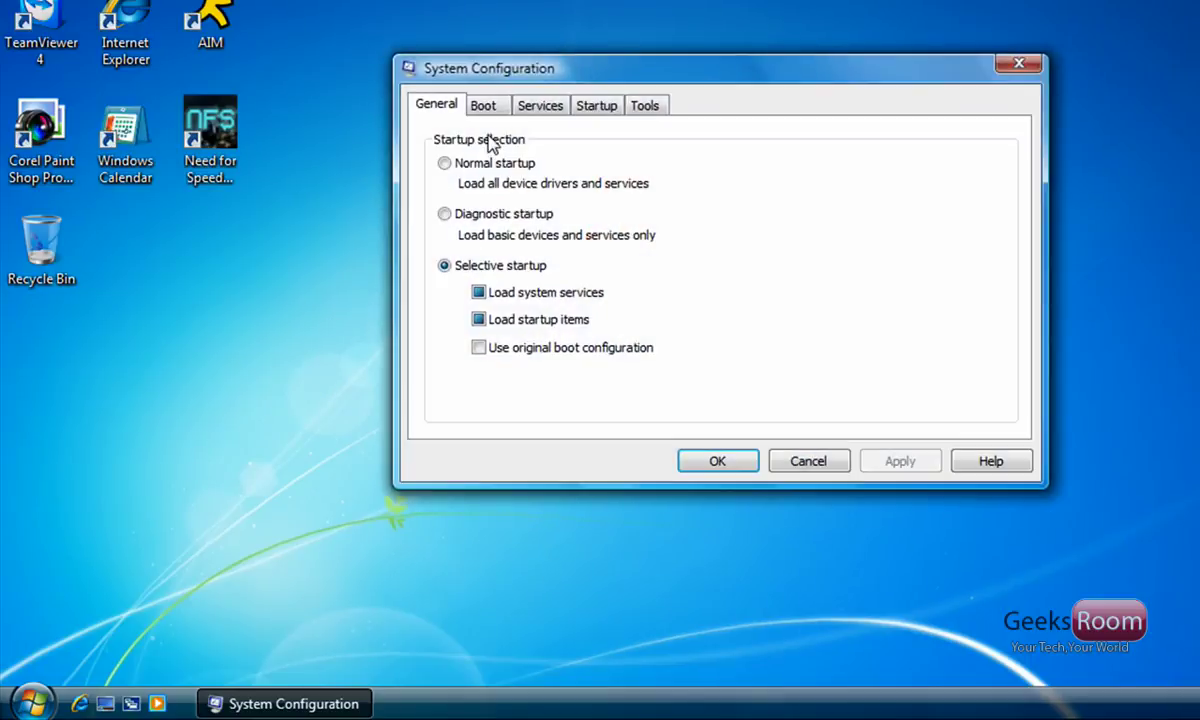
Set the advanced boot options to 4 processors with 8192 maximum memory, then apply them
{"action": "left_click", "coordinate": [484, 108]}
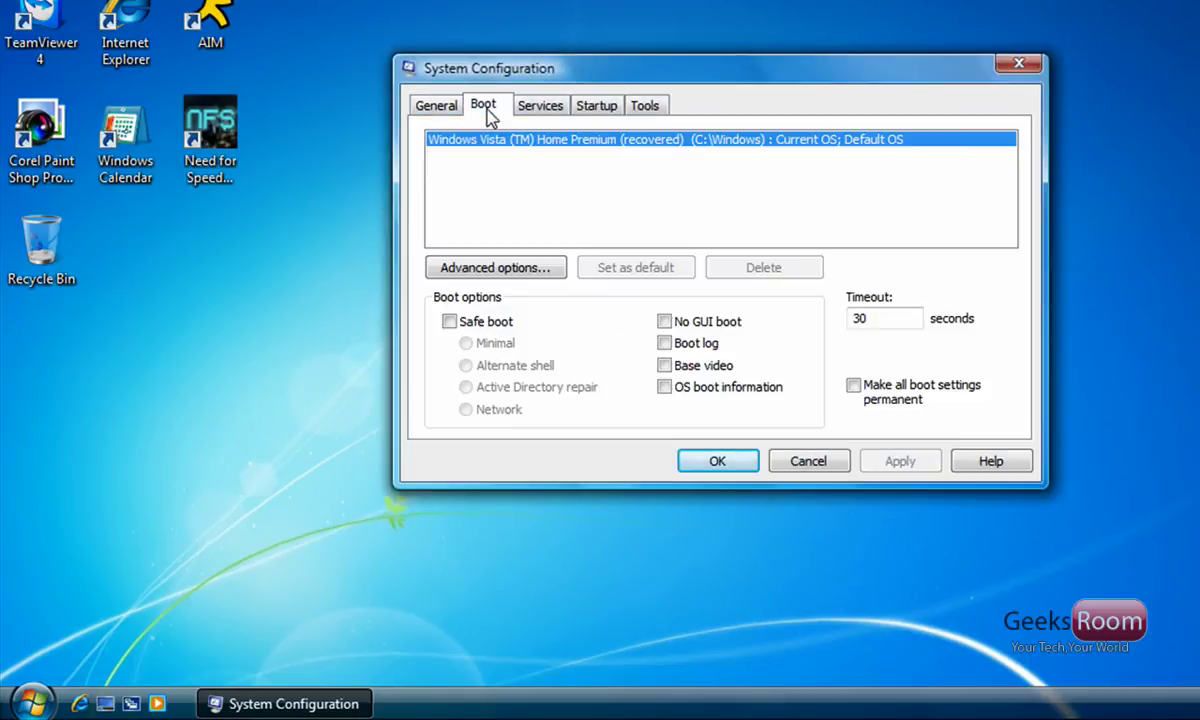
{"action": "left_click", "coordinate": [490, 268]}
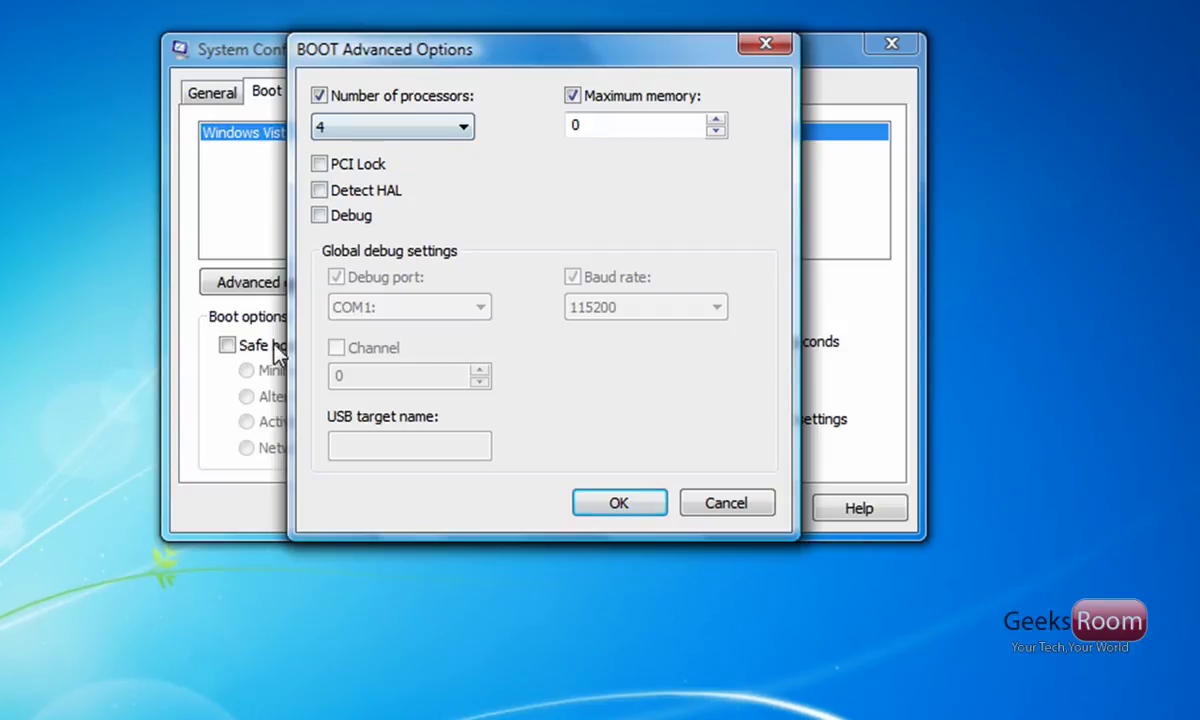
{"action": "left_click", "coordinate": [319, 97]}
{"action": "left_click", "coordinate": [586, 97]}
{"action": "left_click", "coordinate": [590, 98]}
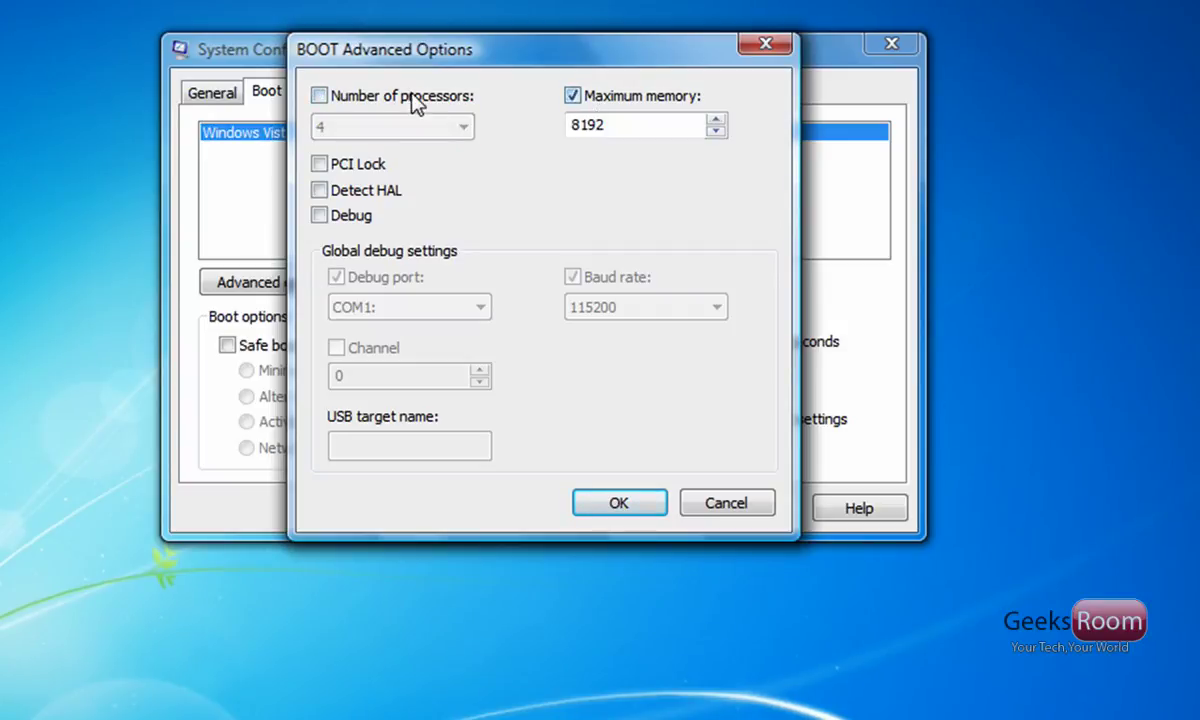
{"action": "left_click", "coordinate": [320, 97]}
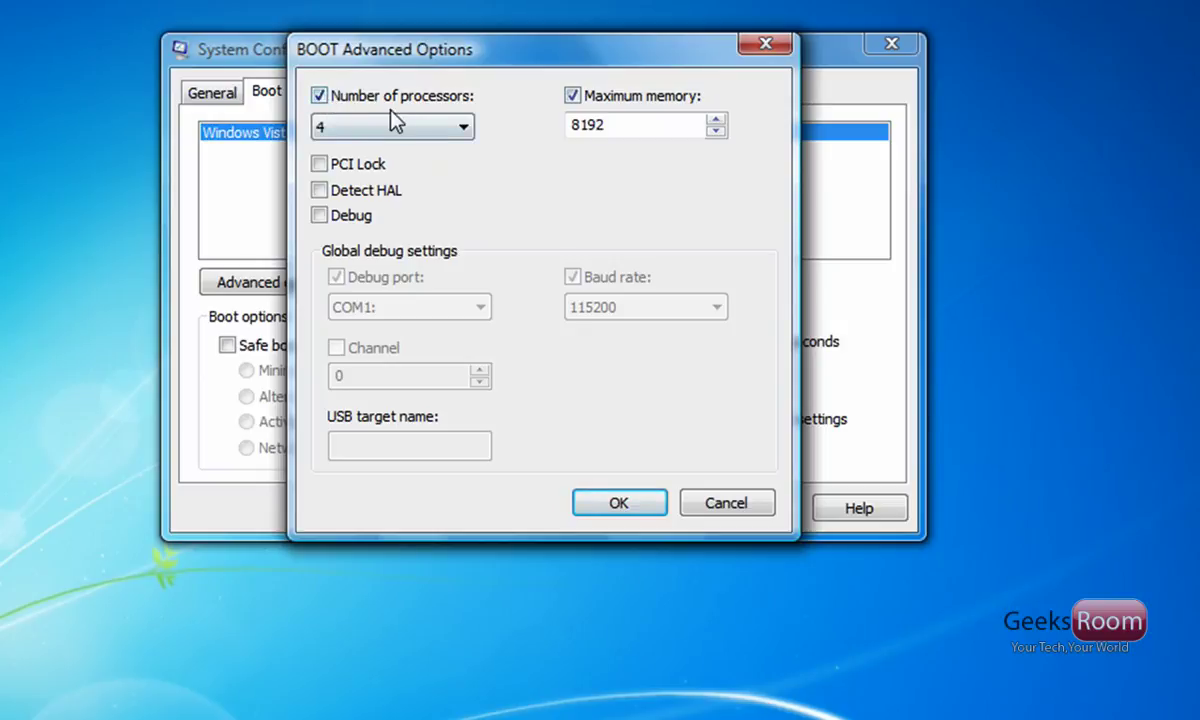
{"action": "left_click", "coordinate": [390, 126]}
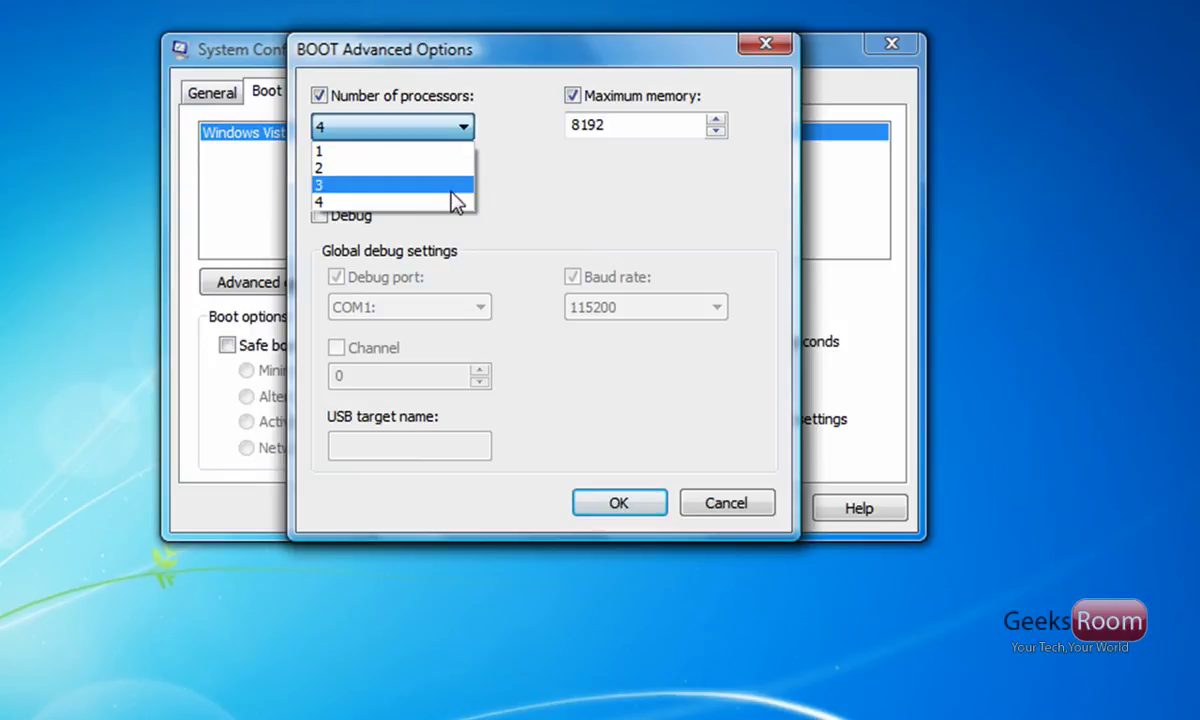
{"action": "left_click", "coordinate": [400, 204]}
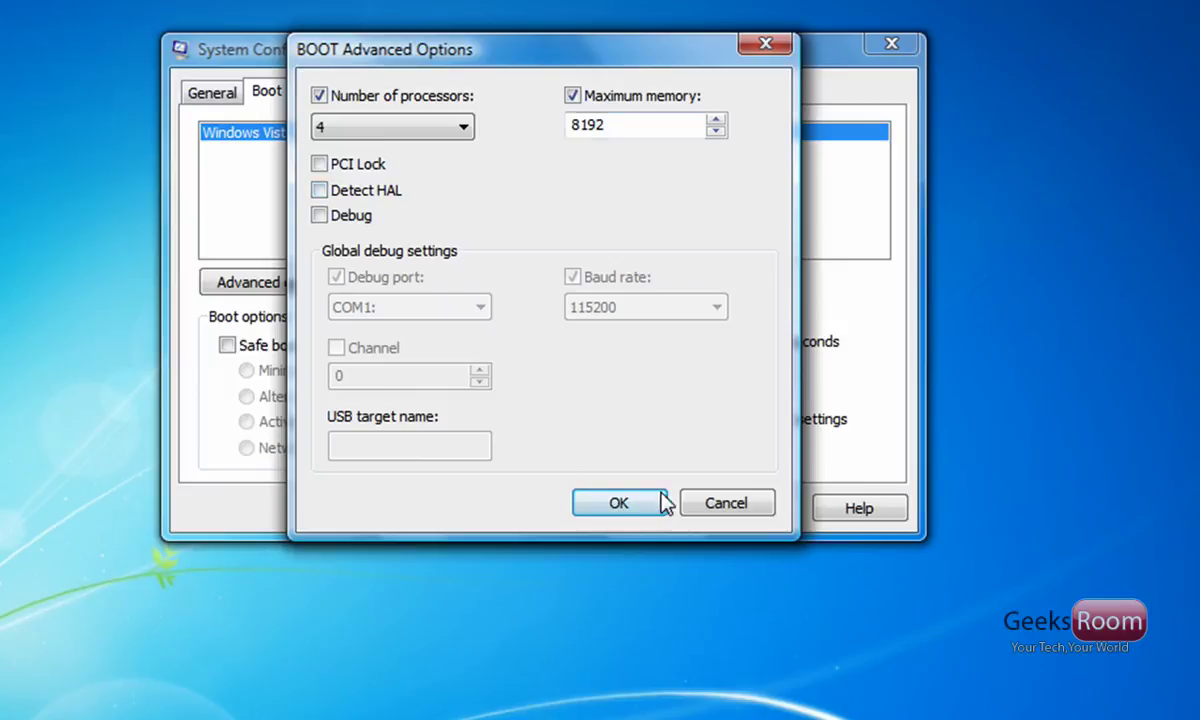
{"action": "left_click", "coordinate": [630, 508]}
{"action": "left_click", "coordinate": [755, 510]}
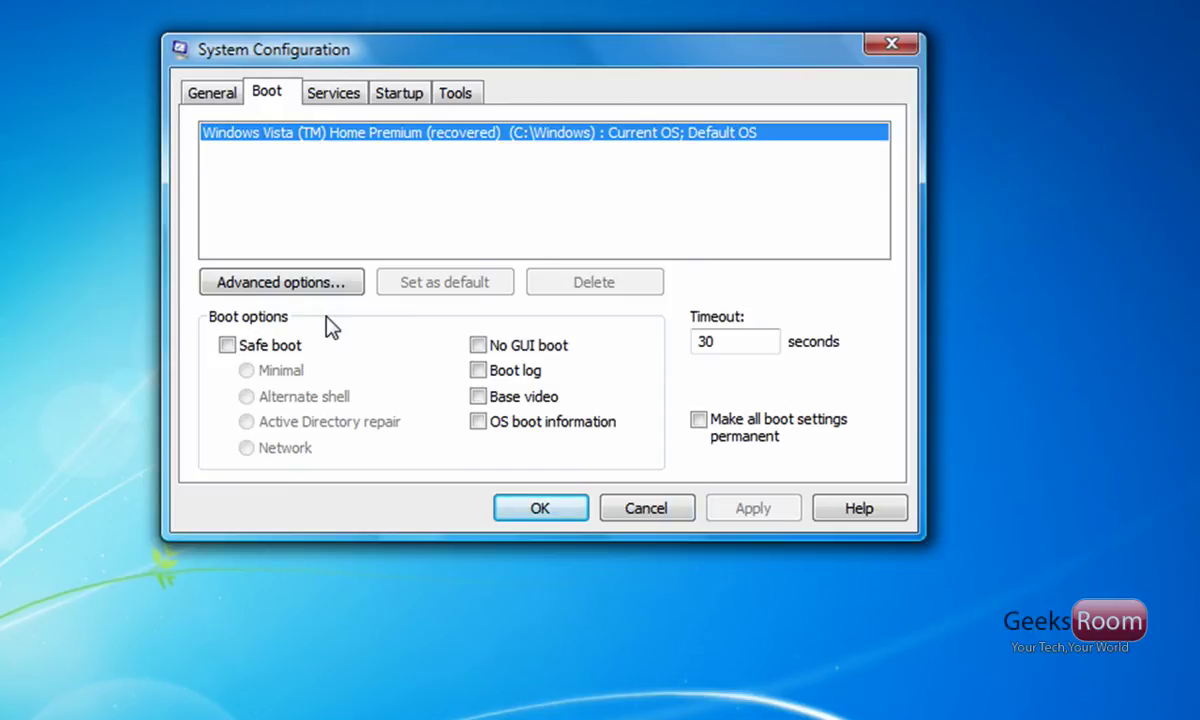
Hide all Microsoft services and review the rest, noting disabled GameConsoleService and Nero BackItUp Scheduler 3
{"action": "left_click", "coordinate": [328, 97]}
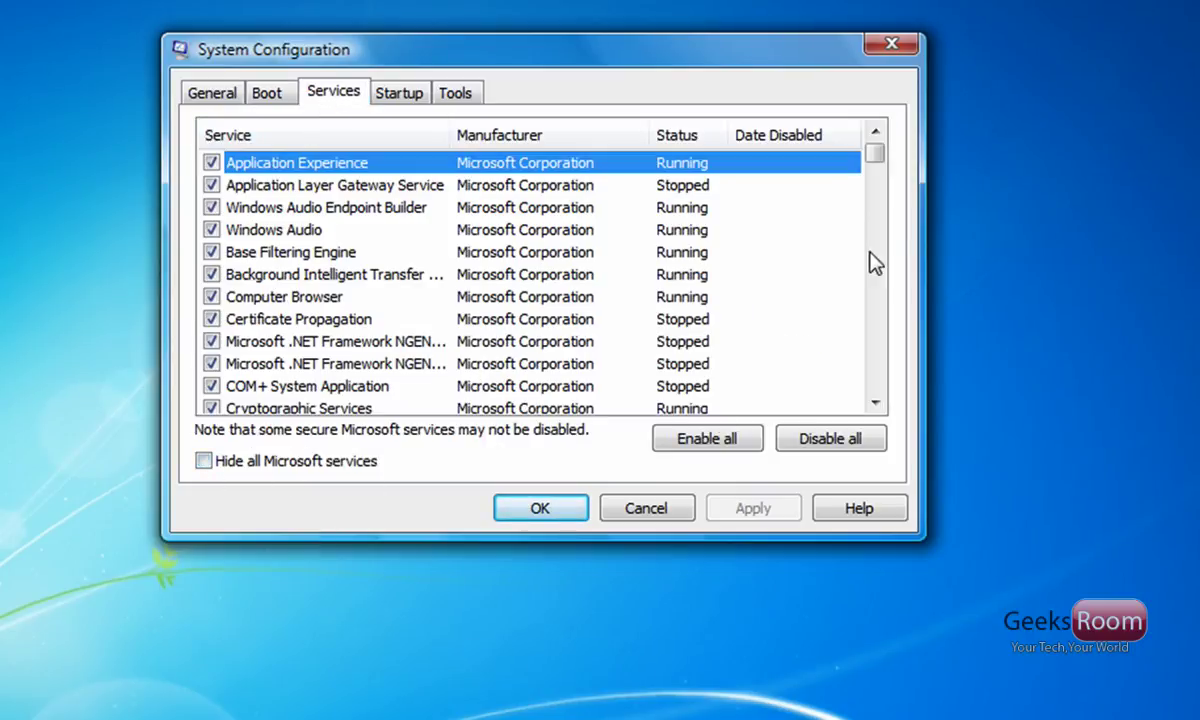
{"action": "left_click_drag", "start_coordinate": [872, 168], "coordinate": [892, 134]}
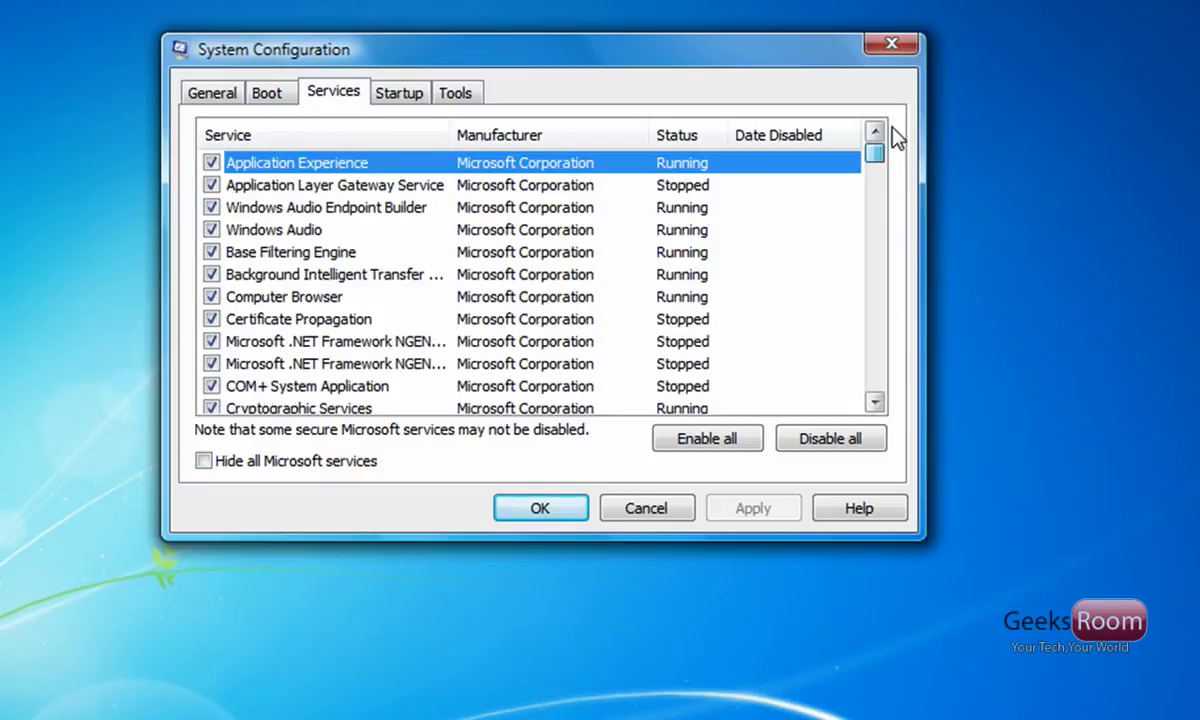
{"action": "left_click", "coordinate": [228, 466]}
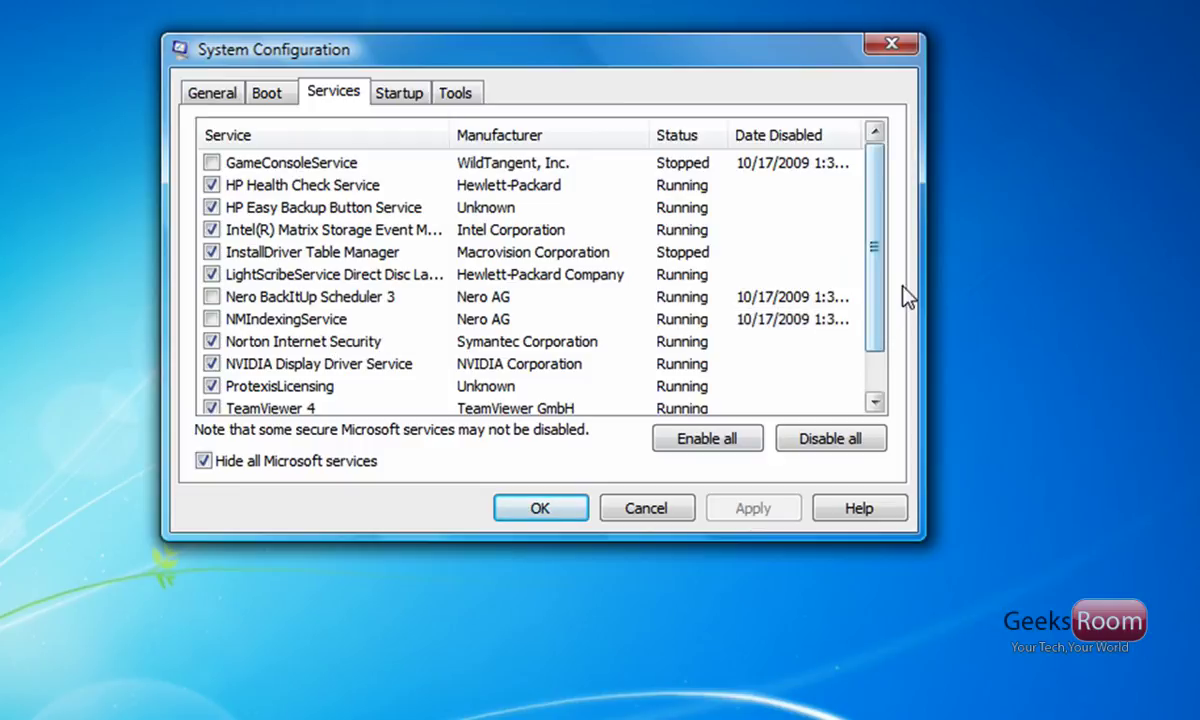
{"action": "scroll", "coordinate": [893, 370], "scroll_direction": "down", "scroll_amount": 1}
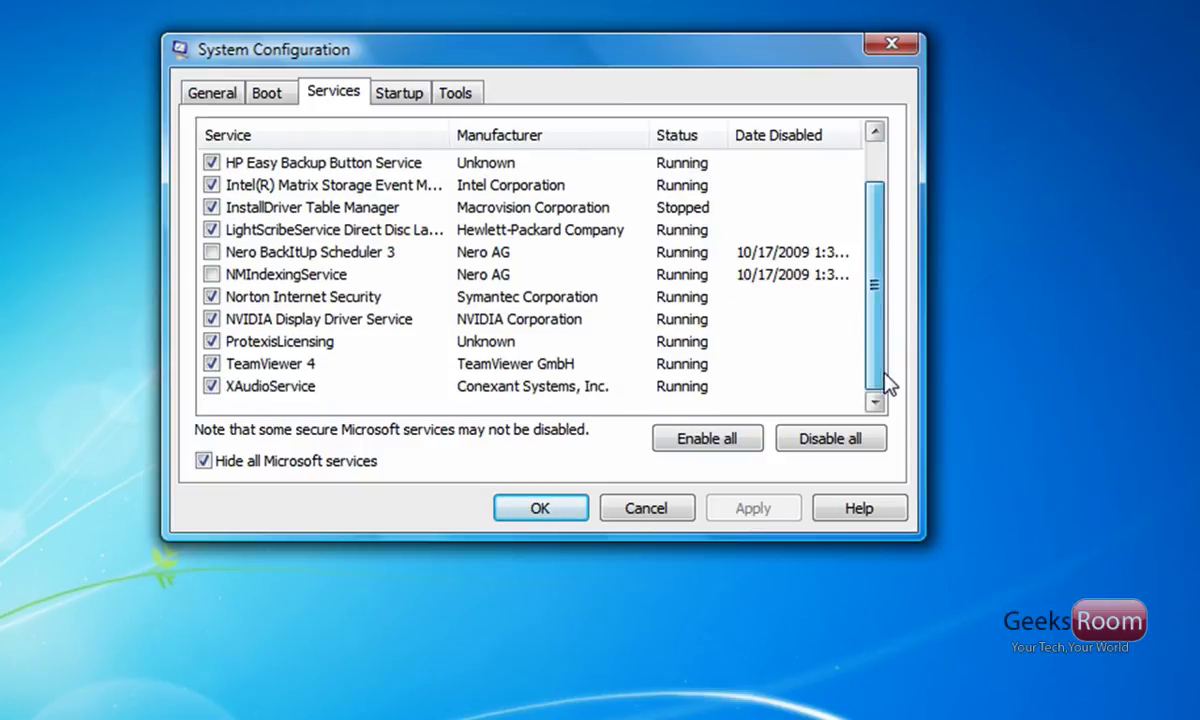
{"action": "left_click", "coordinate": [330, 252]}
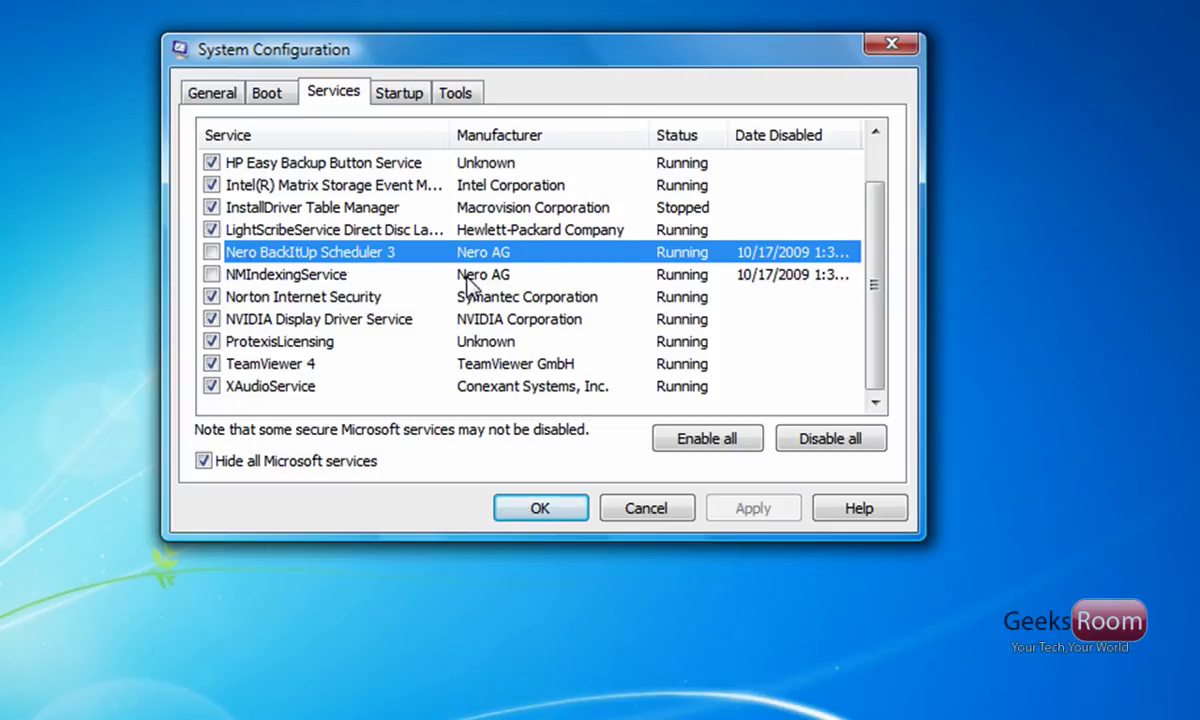
{"action": "scroll", "coordinate": [436, 262], "scroll_direction": "up", "scroll_amount": 1}
{"action": "left_click", "coordinate": [333, 162]}
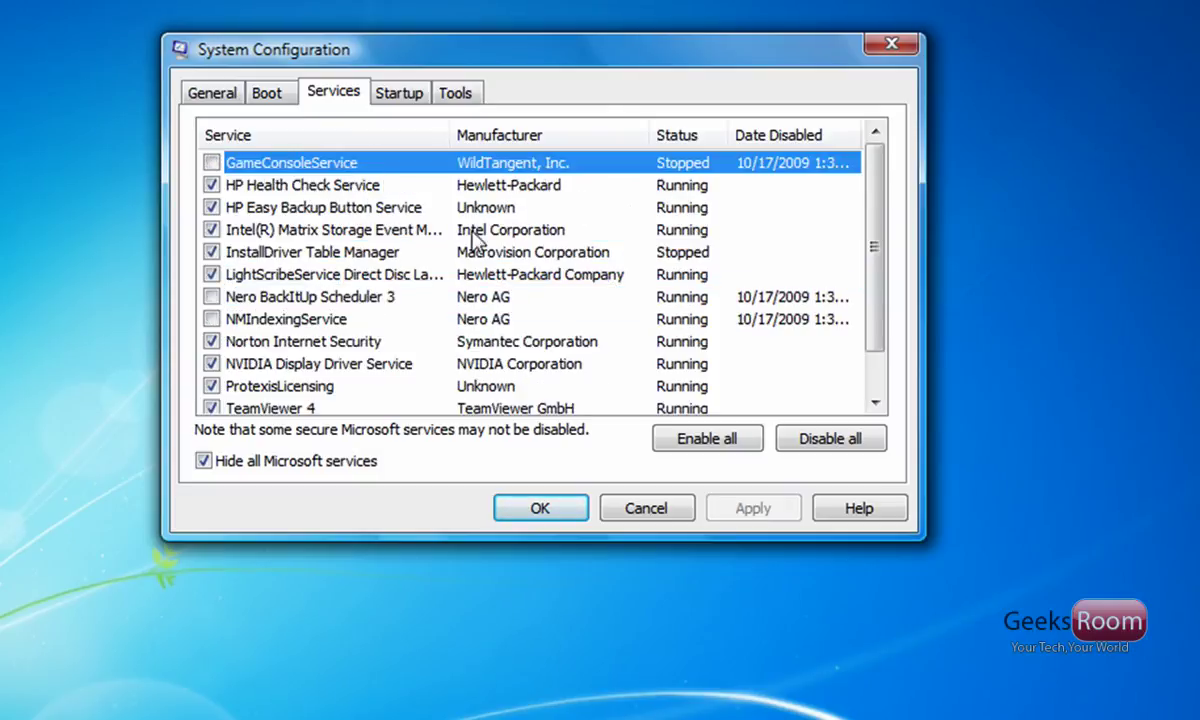
{"action": "scroll", "coordinate": [390, 340], "scroll_direction": "down", "scroll_amount": 1}
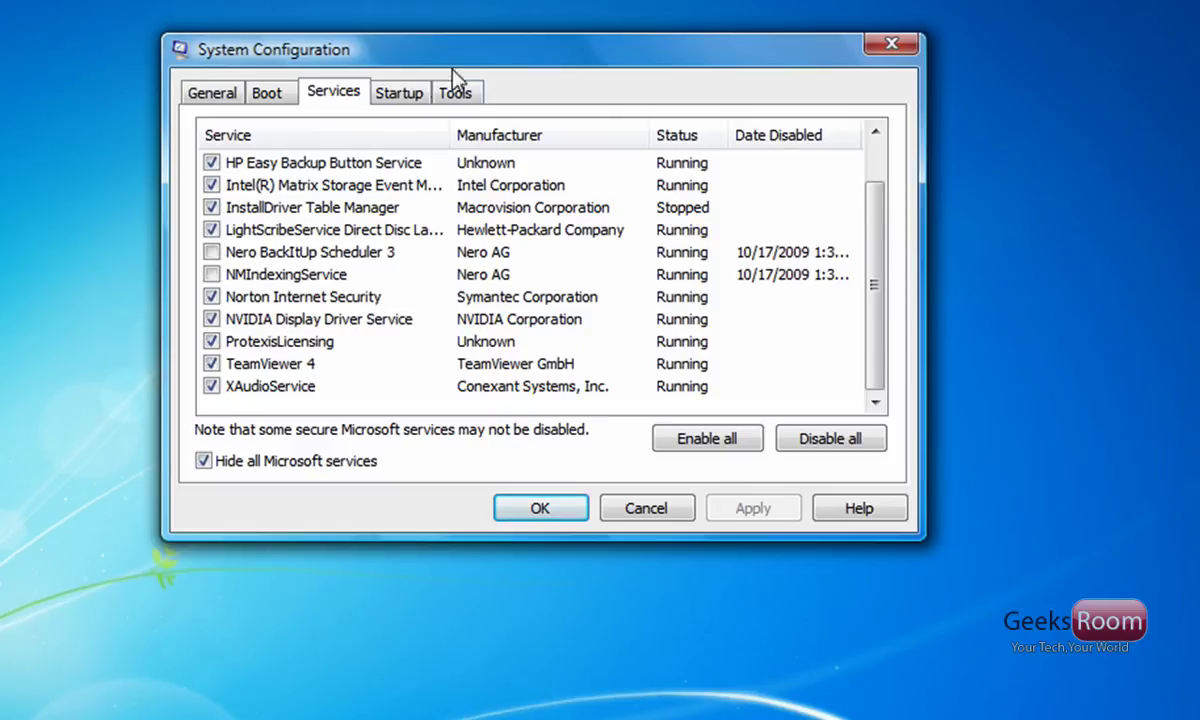
Review the startup items, where Adobe, Nero, QuickTime and CyberLink entries are disabled
{"action": "left_click", "coordinate": [401, 100]}
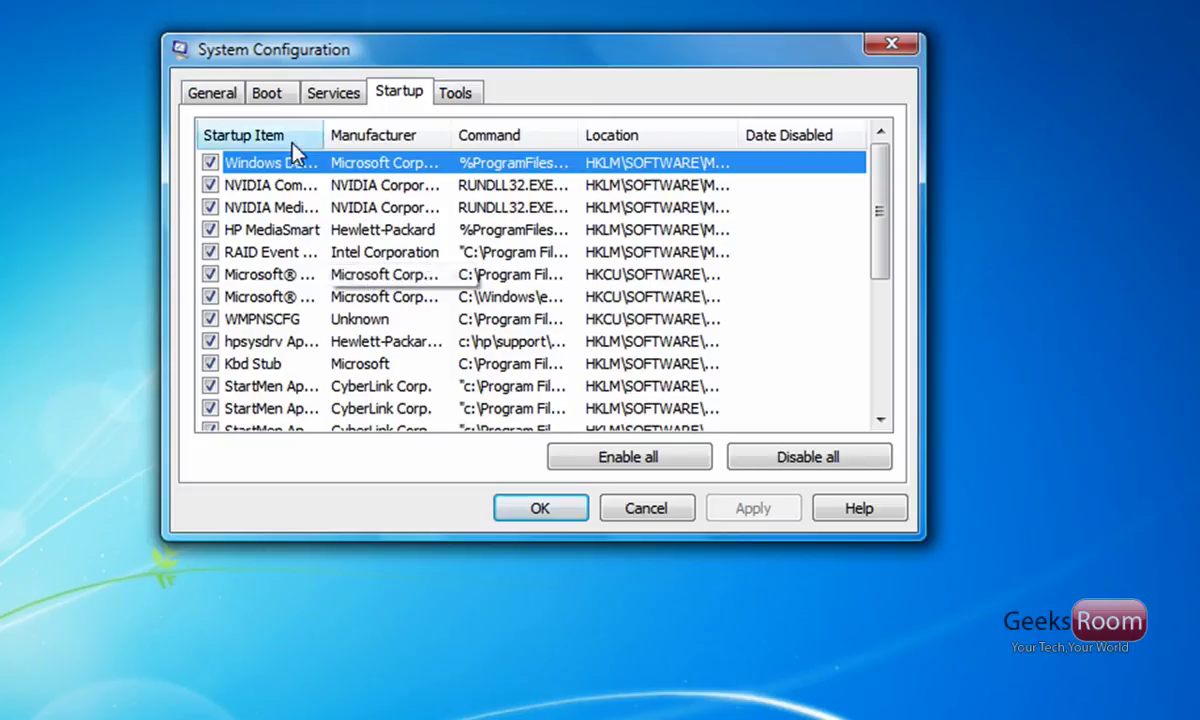
{"action": "scroll", "coordinate": [303, 305], "scroll_direction": "down", "scroll_amount": 4}
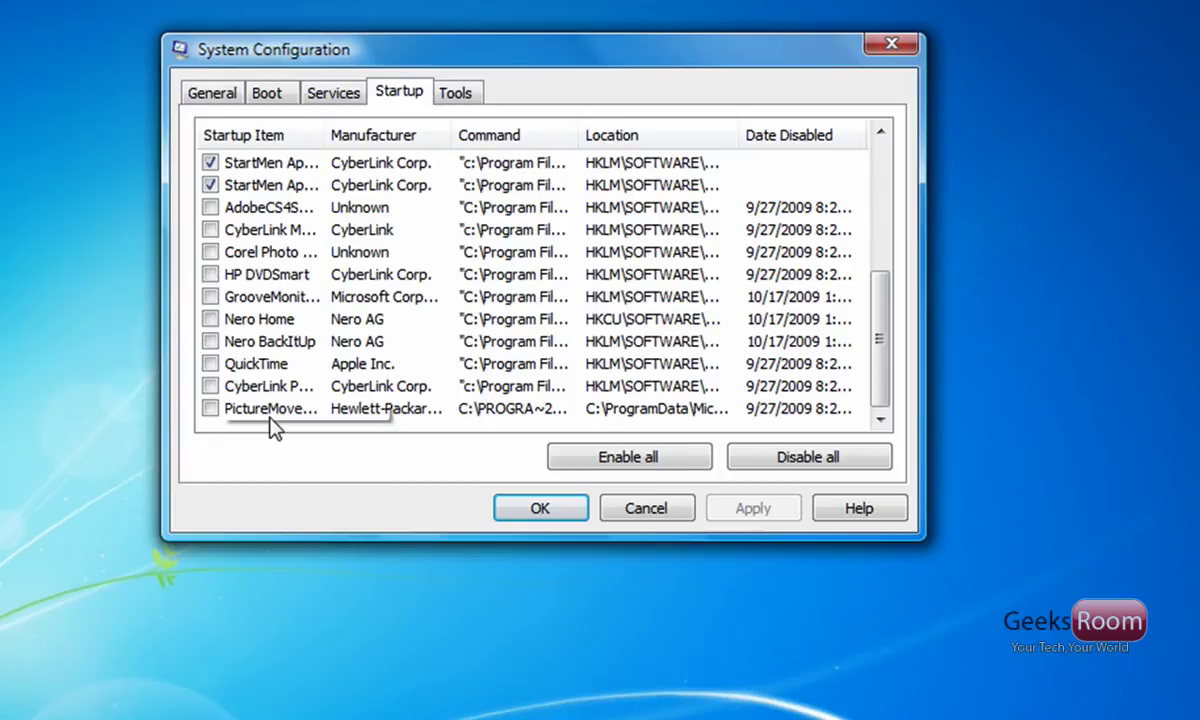
{"action": "scroll", "coordinate": [270, 425], "scroll_direction": "up", "scroll_amount": 4}
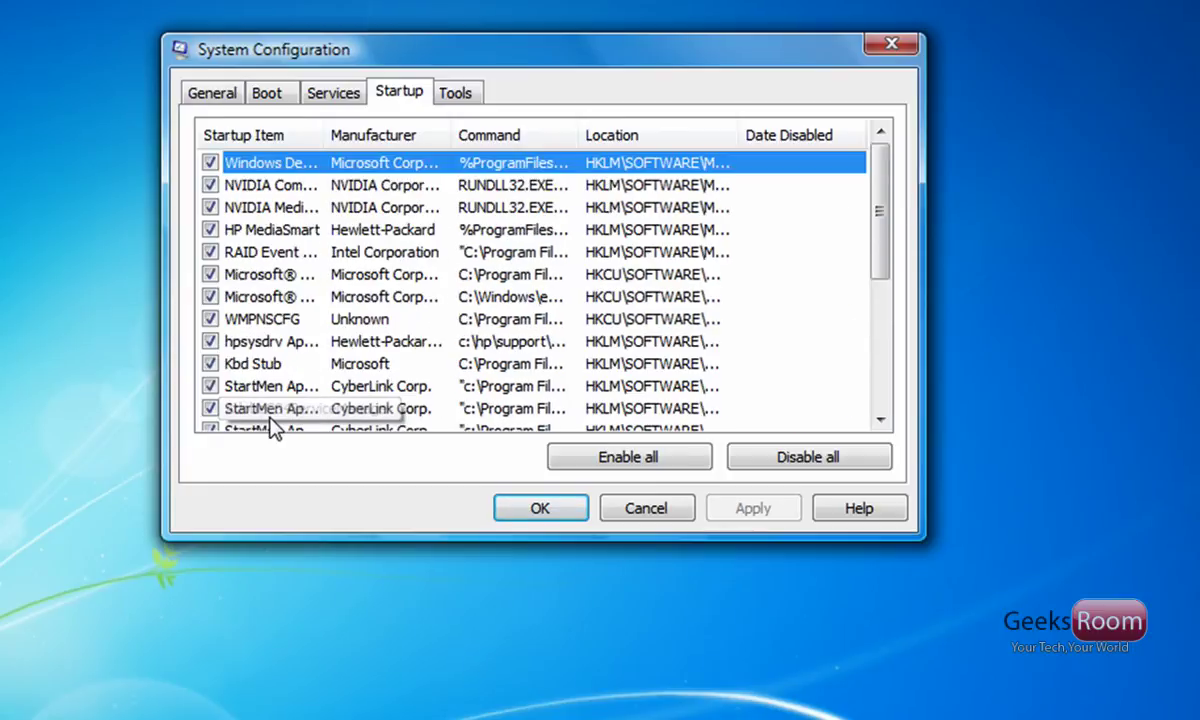
{"action": "scroll", "coordinate": [268, 285], "scroll_direction": "down", "scroll_amount": 4}
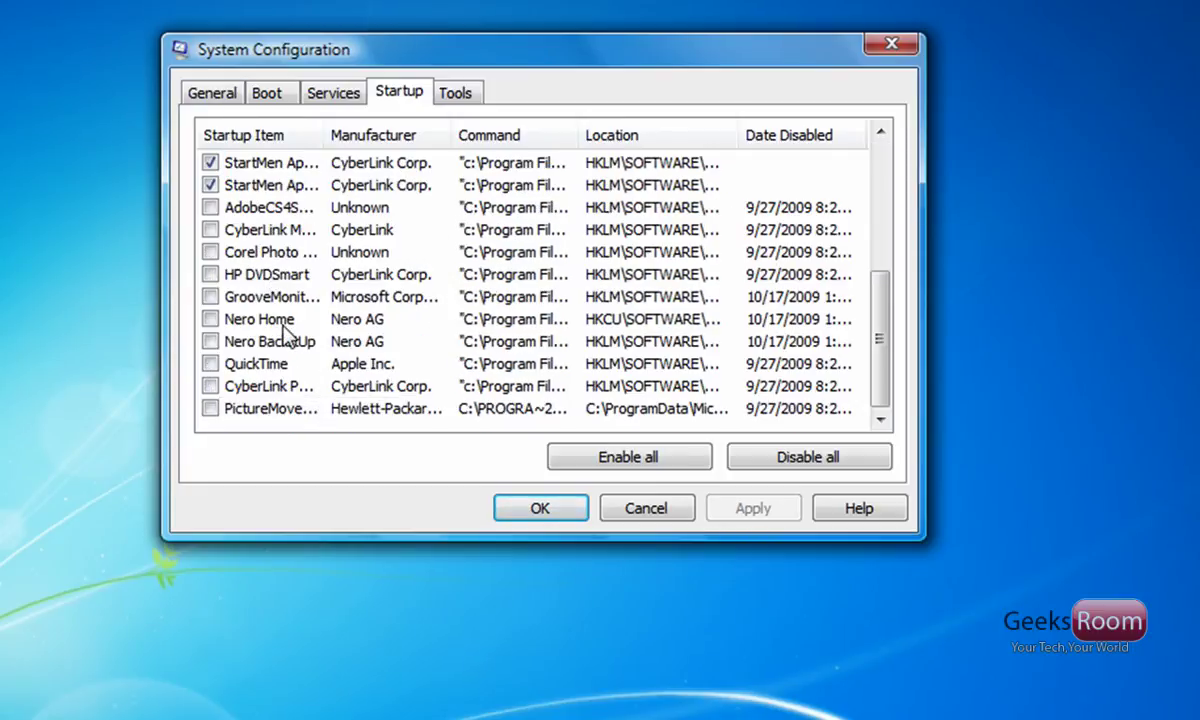
{"action": "scroll", "coordinate": [287, 340], "scroll_direction": "up", "scroll_amount": 4}
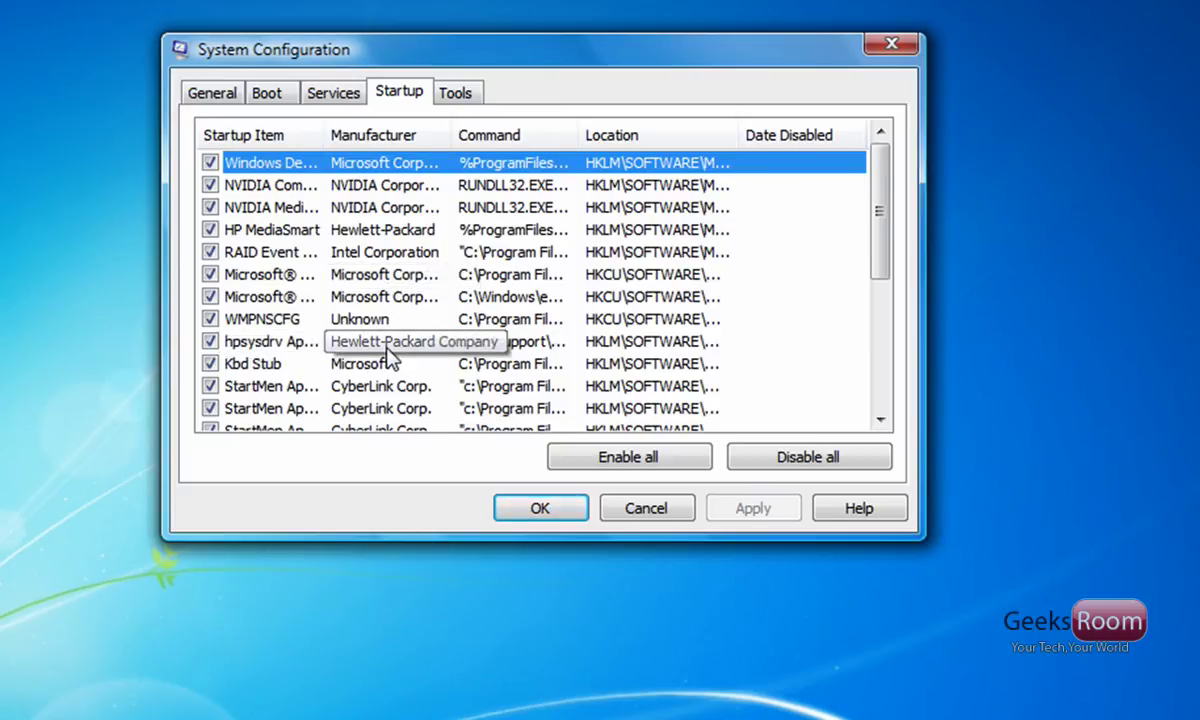
{"action": "scroll", "coordinate": [387, 350], "scroll_direction": "down", "scroll_amount": 4}
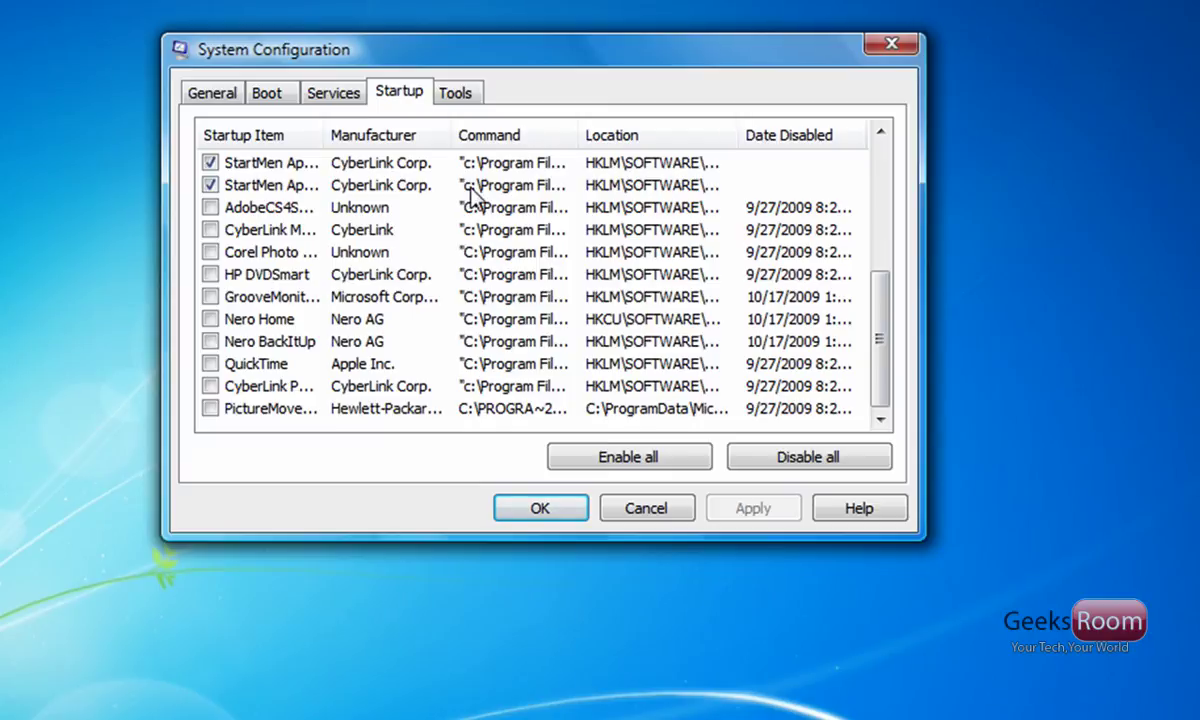
Close System Configuration with OK and choose Exit without restart
{"action": "left_click", "coordinate": [533, 514]}
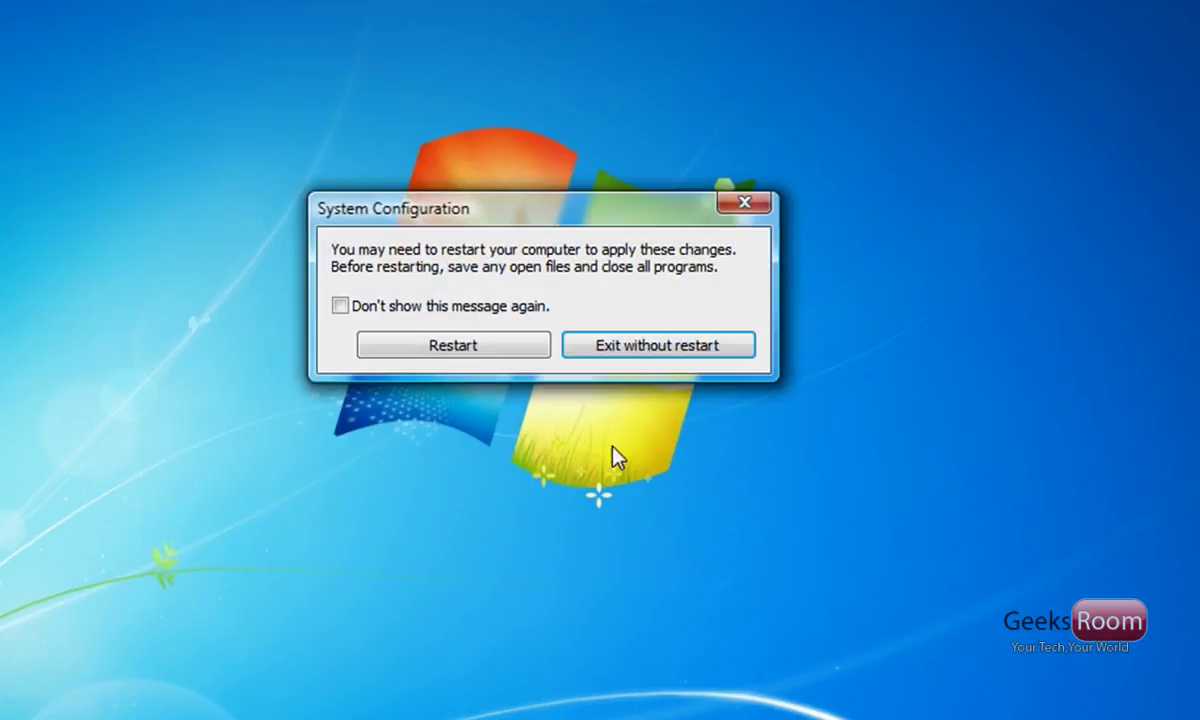
{"action": "left_click", "coordinate": [632, 350]}
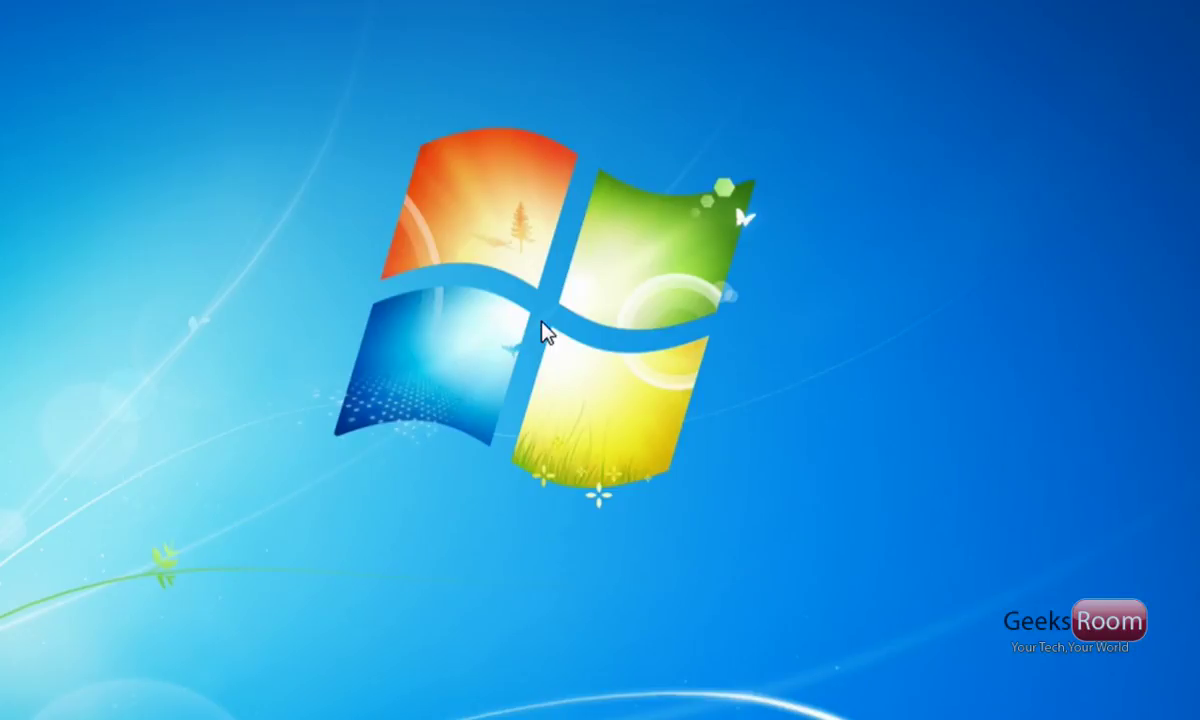